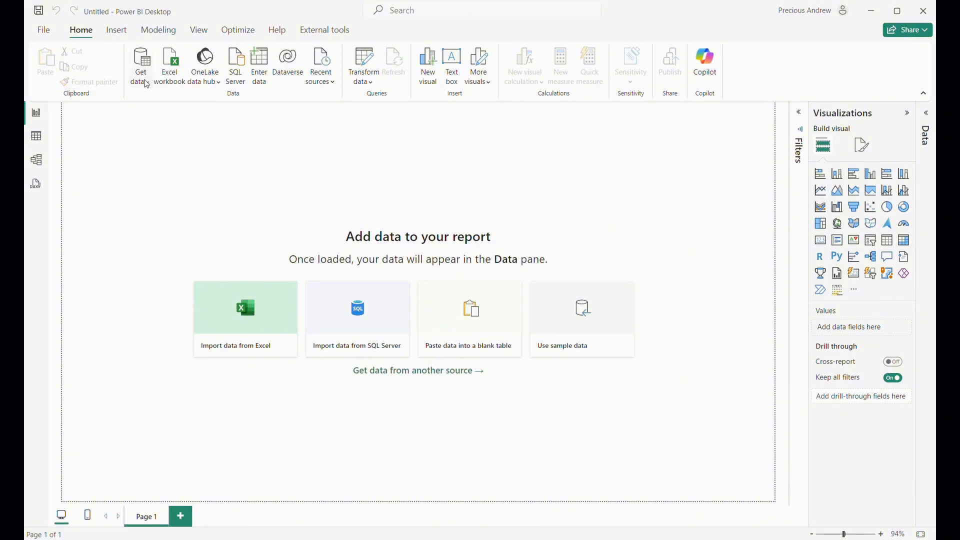
Connect to the Excel workbook weekly_health_metrics_2000 (1) as the report's data source.
{"action": "left_click", "coordinate": [146, 85]}
{"action": "left_click", "coordinate": [293, 158]}
{"action": "left_click", "coordinate": [411, 375]}
{"action": "mouse_move", "coordinate": [658, 161]}
{"action": "left_mouse_down"}
{"action": "mouse_move", "coordinate": [660, 316]}
{"action": "mouse_move", "coordinate": [670, 159]}
{"action": "left_mouse_up"}
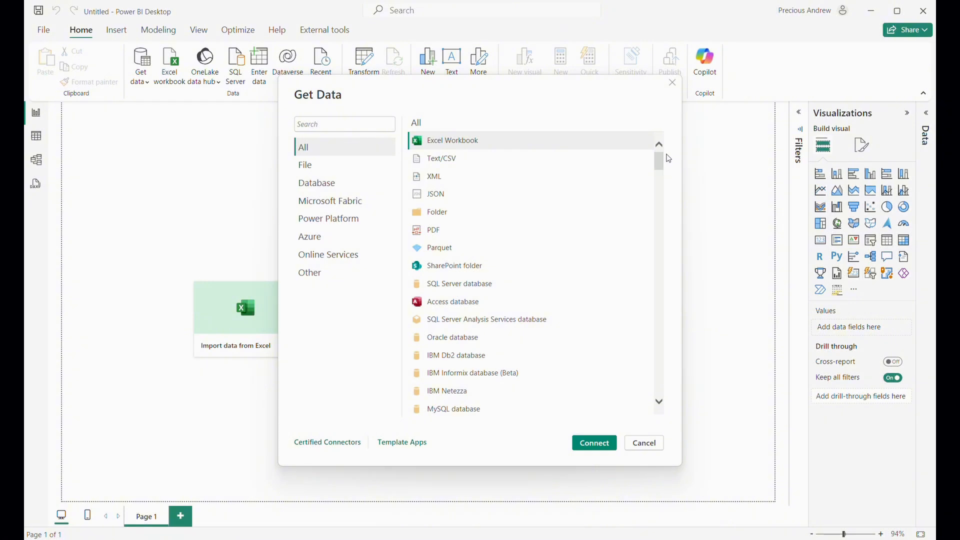
{"action": "left_click", "coordinate": [472, 143]}
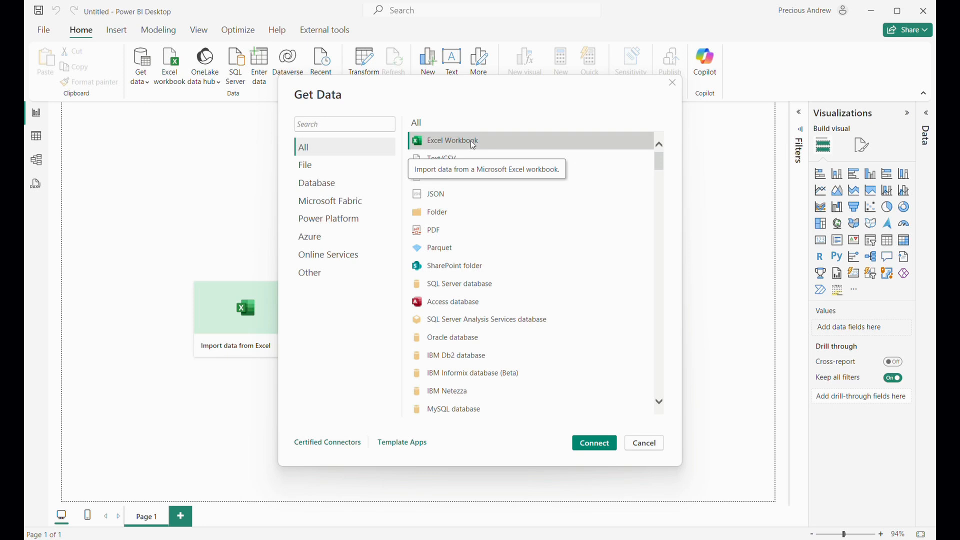
{"action": "left_click", "coordinate": [601, 447]}
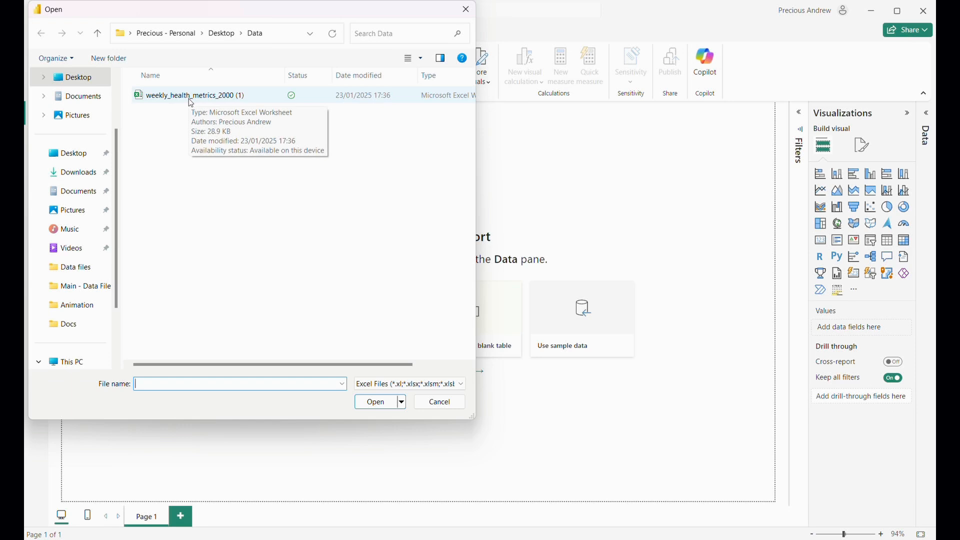
{"action": "left_click", "coordinate": [192, 100]}
{"action": "left_click", "coordinate": [379, 402]}
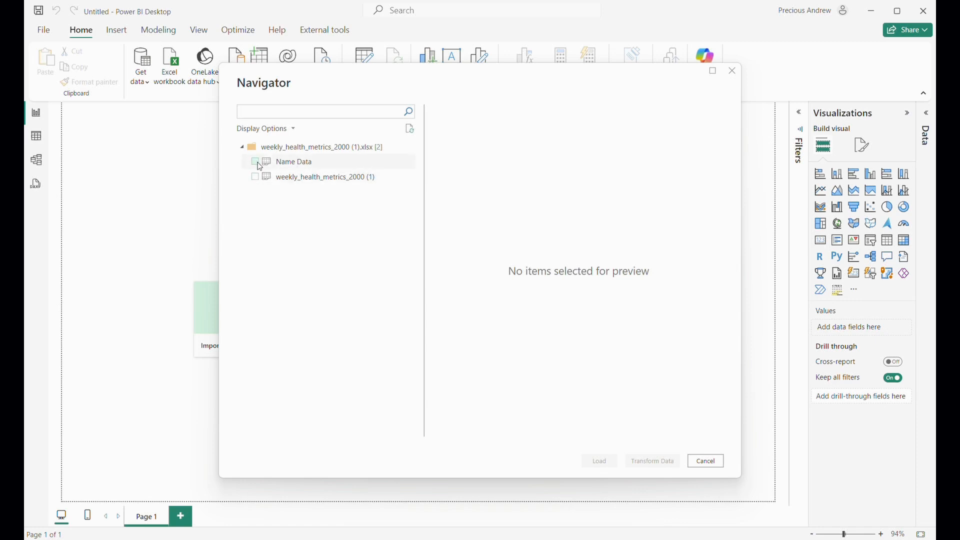
Load both the Name Data and weekly_health_metrics_2000 (1) tables from the workbook into the report.
{"action": "left_click", "coordinate": [257, 165]}
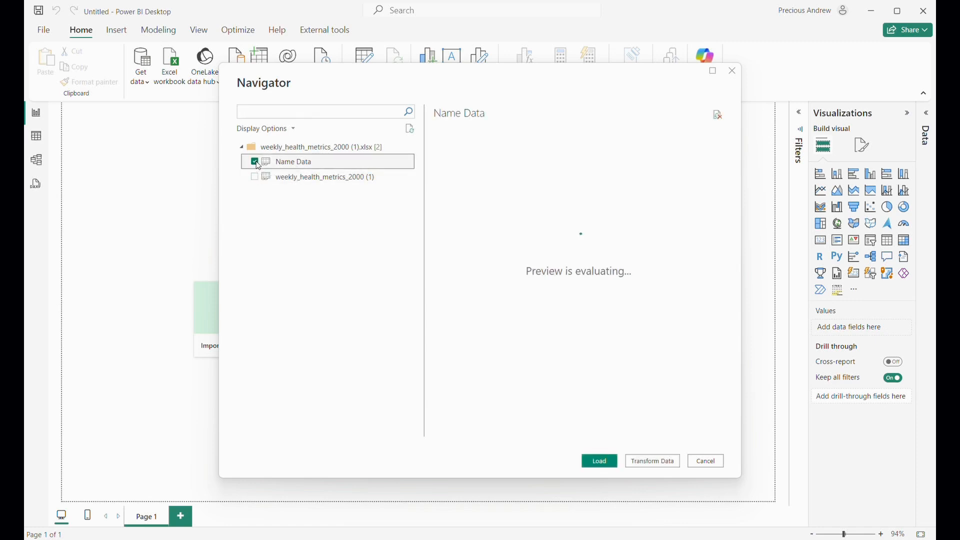
{"action": "left_click", "coordinate": [256, 179]}
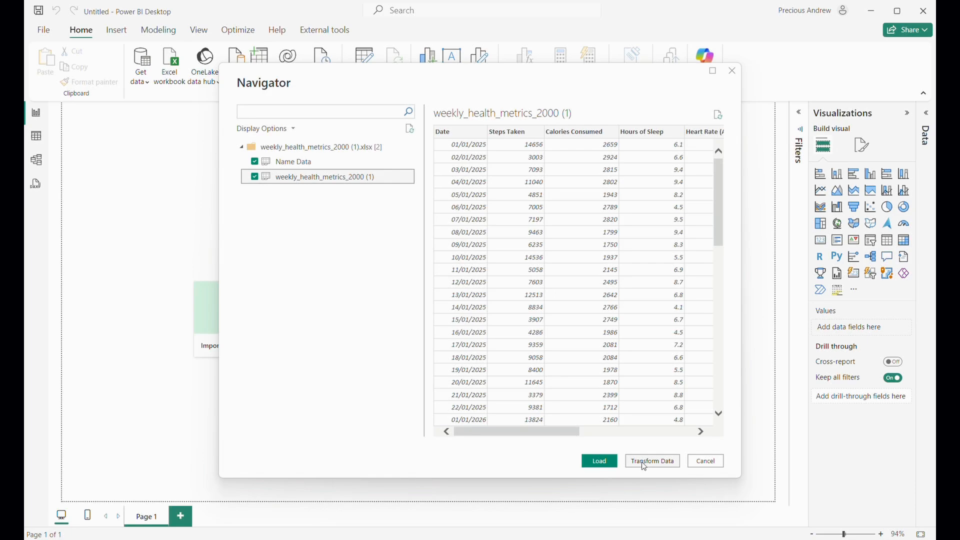
{"action": "left_click", "coordinate": [603, 459]}
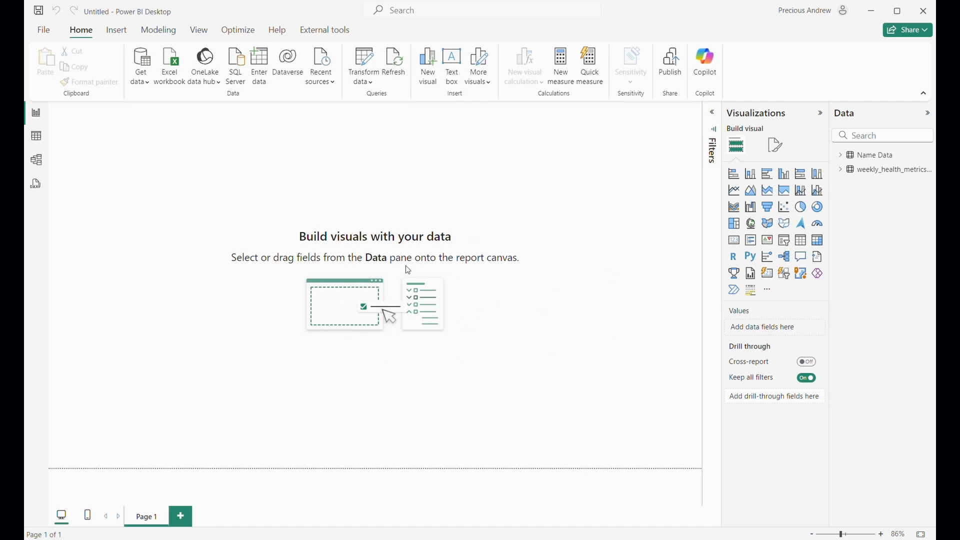
Examine the rows of the Name Data and weekly_health_metrics_2000 (1) tables in the table view.
{"action": "left_click", "coordinate": [38, 138]}
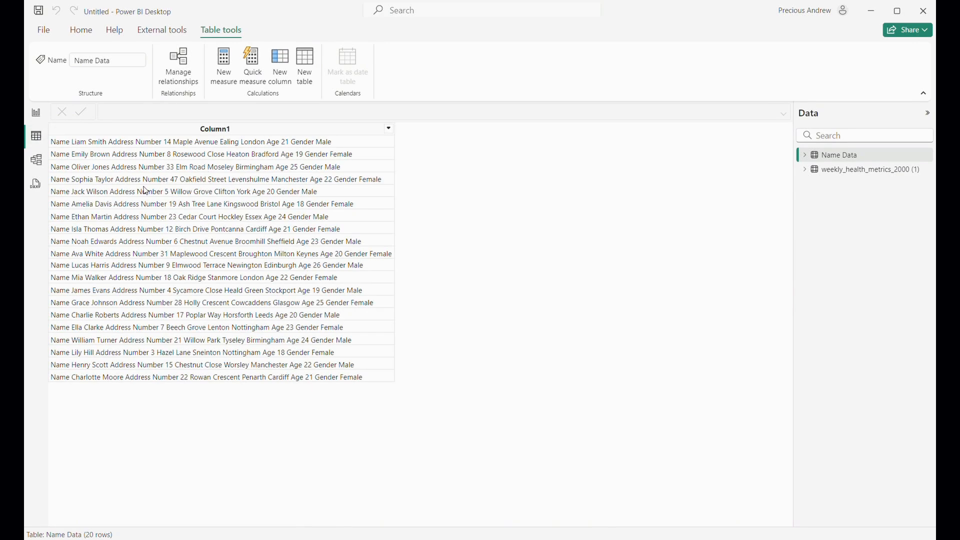
{"action": "left_click", "coordinate": [836, 170]}
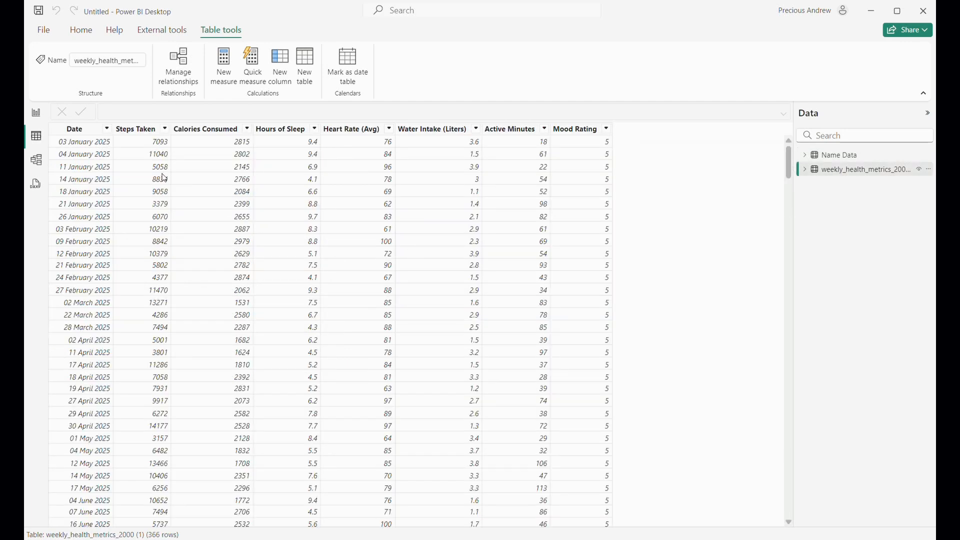
Move the weekly_health_metrics_2000 (1) card farther away from the Name Data card in the model diagram.
{"action": "left_click", "coordinate": [37, 161]}
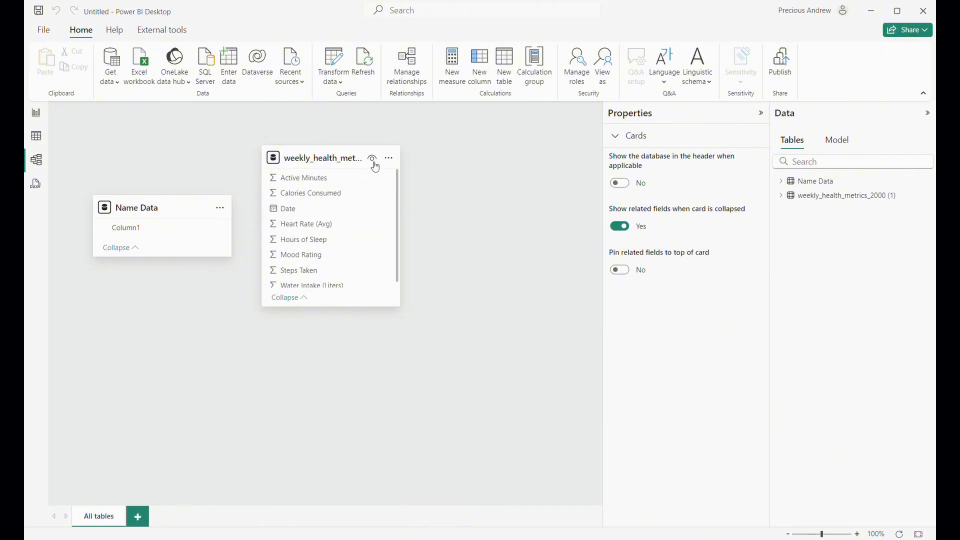
{"action": "left_click_drag", "start_coordinate": [328, 157], "coordinate": [399, 168]}
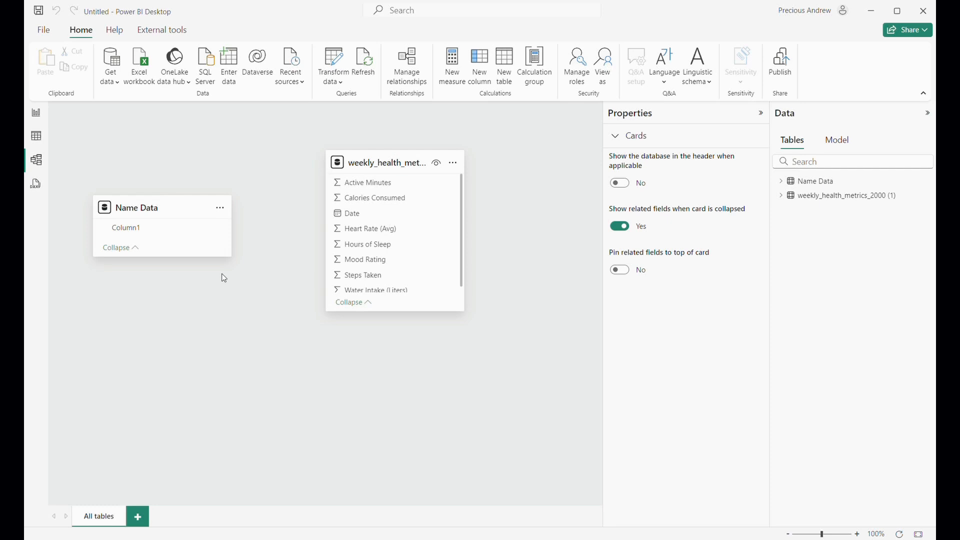
Create an active one-to-one relationship from Name Data's Column1 to the health metrics table's Date, with cross-filter direction Both.
{"action": "left_click", "coordinate": [147, 235]}
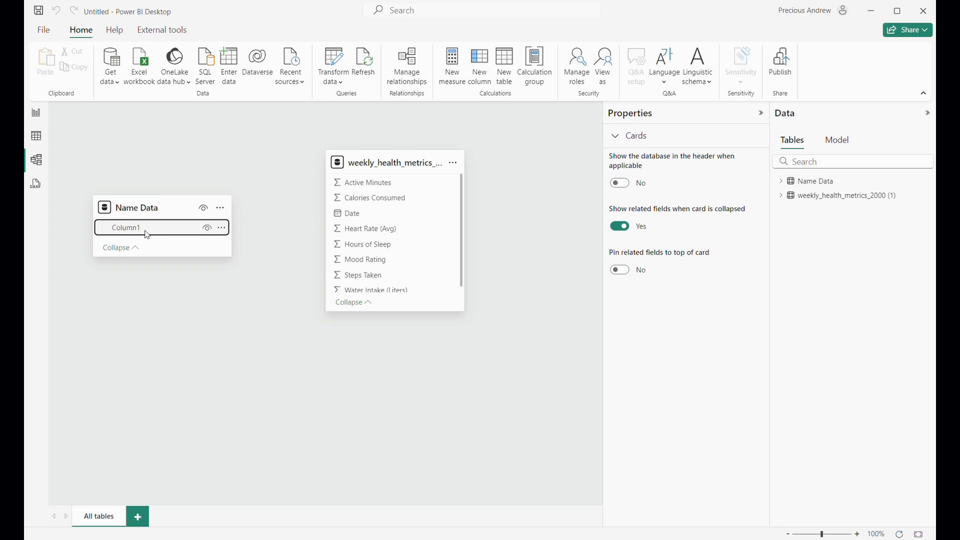
{"action": "left_click_drag", "start_coordinate": [147, 234], "coordinate": [363, 220]}
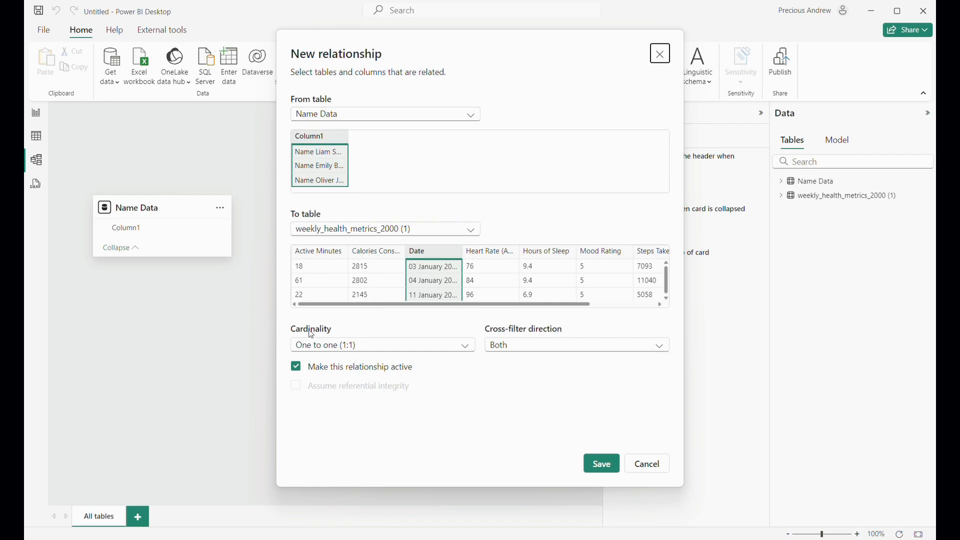
{"action": "left_click", "coordinate": [352, 349]}
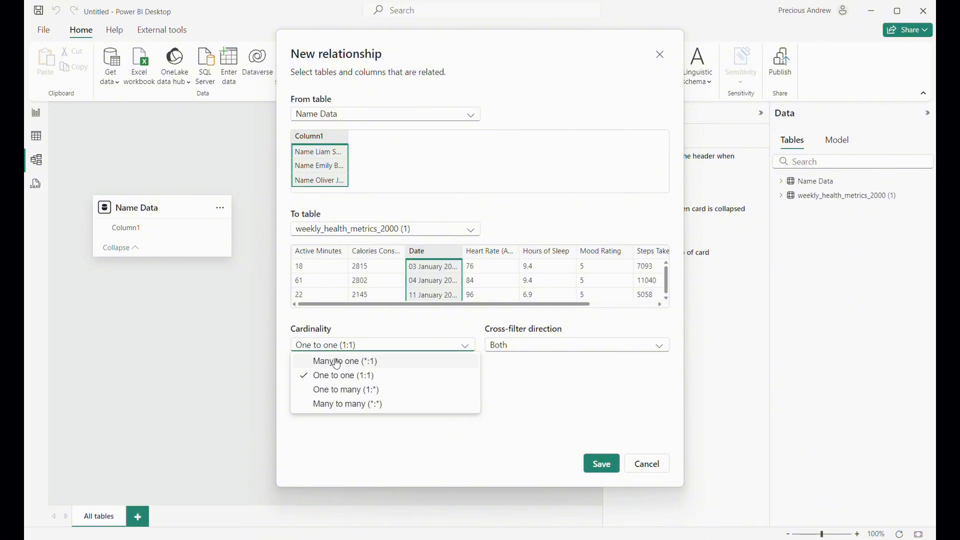
{"action": "left_click", "coordinate": [432, 343]}
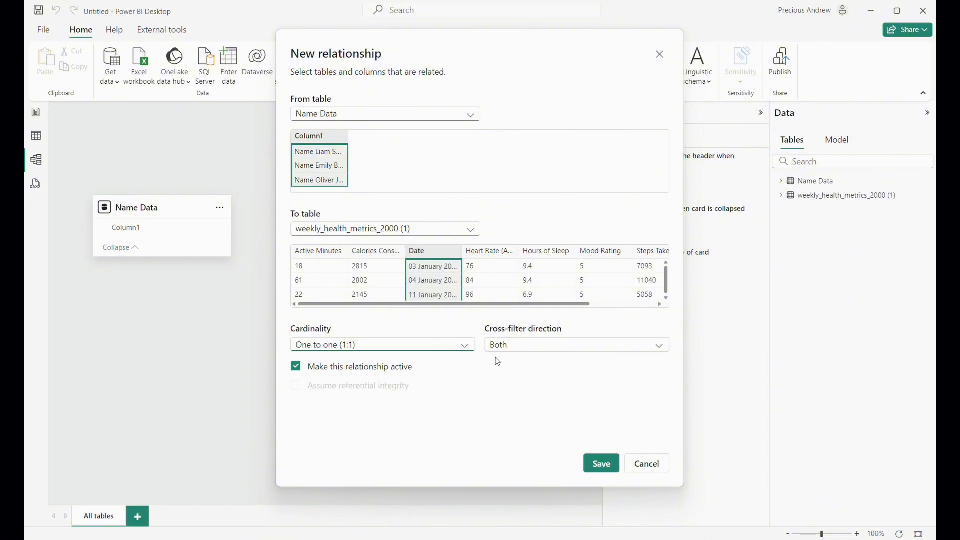
{"action": "left_click", "coordinate": [601, 464]}
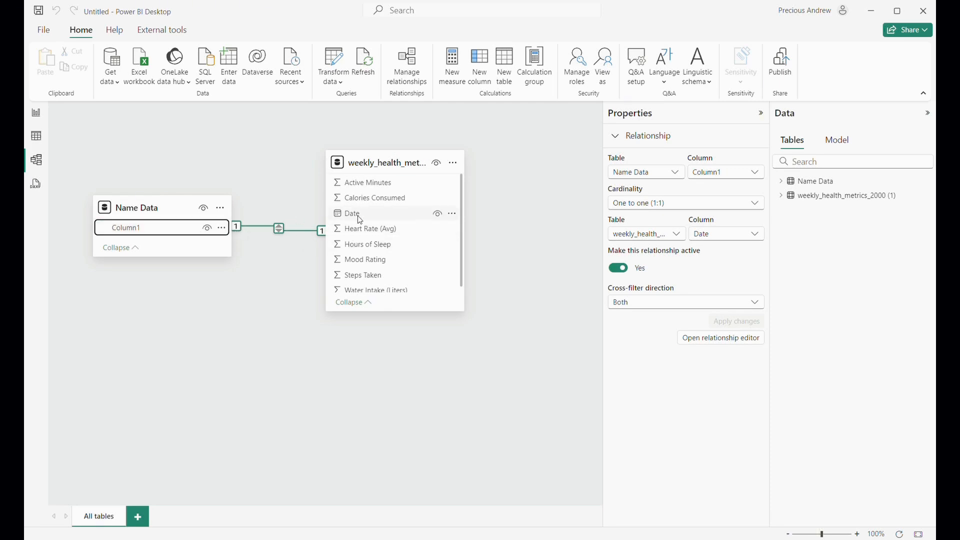
Delete the relationship between the Name Data and weekly_health_metrics_2000 (1) tables.
{"action": "left_click", "coordinate": [262, 230]}
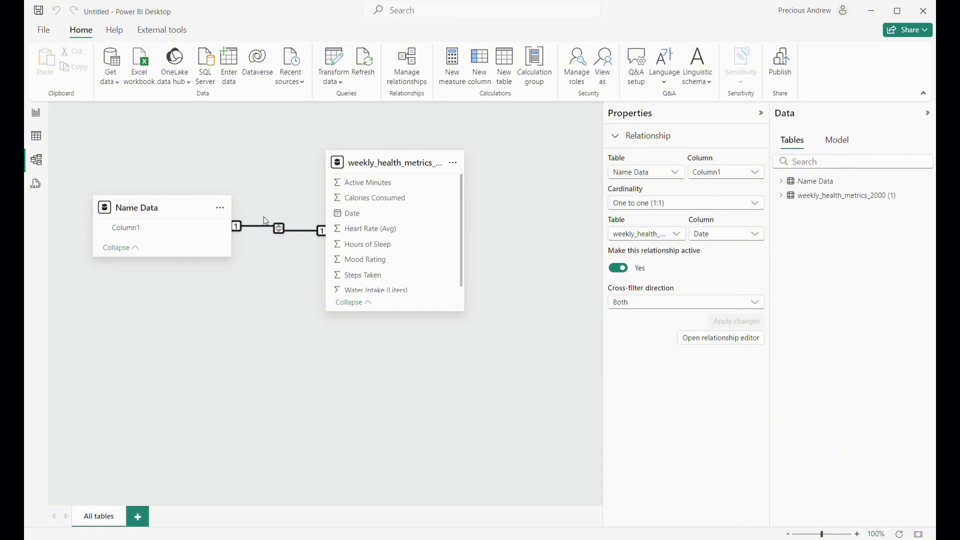
{"action": "left_click", "coordinate": [263, 217]}
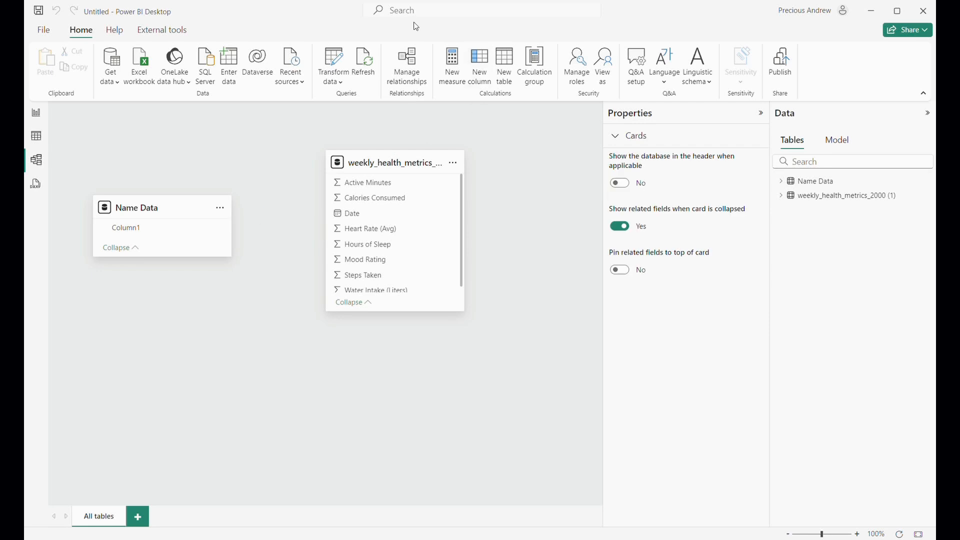
Return to the report view and open the loaded data for transformation in the Power Query Editor.
{"action": "left_click", "coordinate": [38, 116]}
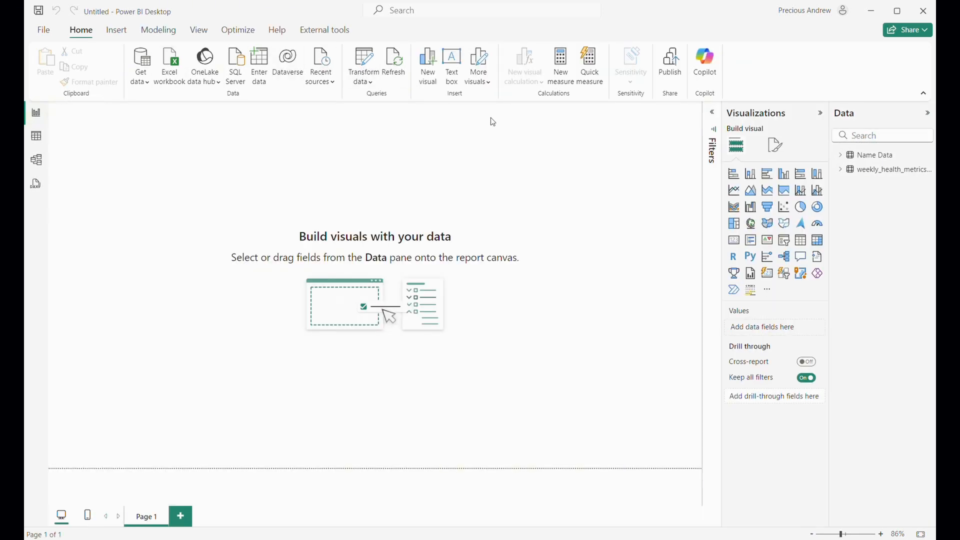
{"action": "left_click", "coordinate": [366, 62]}
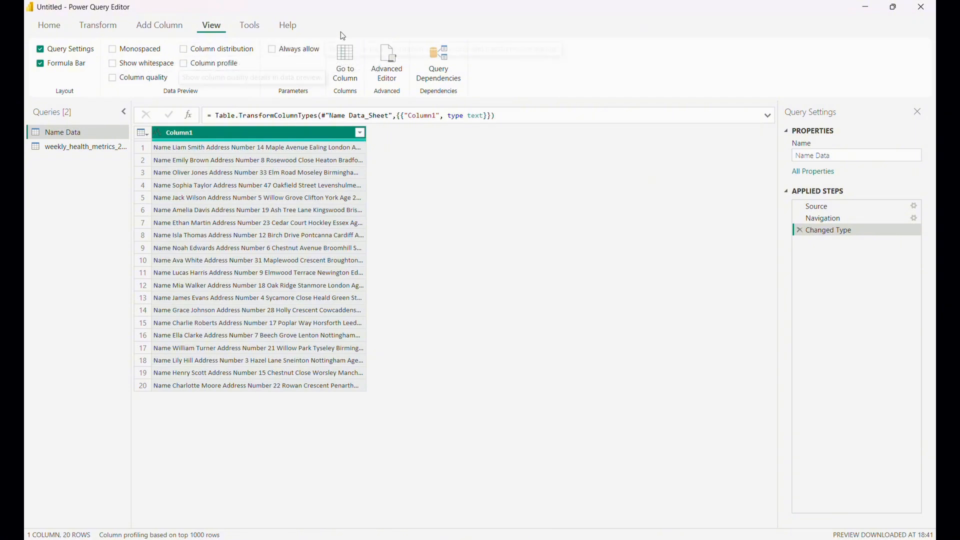
Display the column quality, column distribution and column profile for Column1 of Name Data and examine them.
{"action": "left_click", "coordinate": [114, 80]}
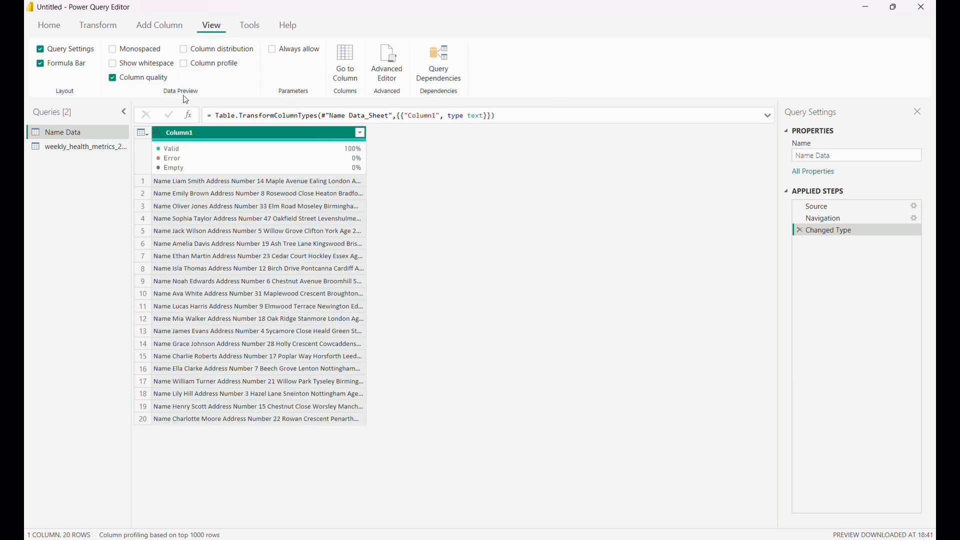
{"action": "mouse_move", "coordinate": [199, 160]}
{"action": "mouse_move", "coordinate": [317, 157]}
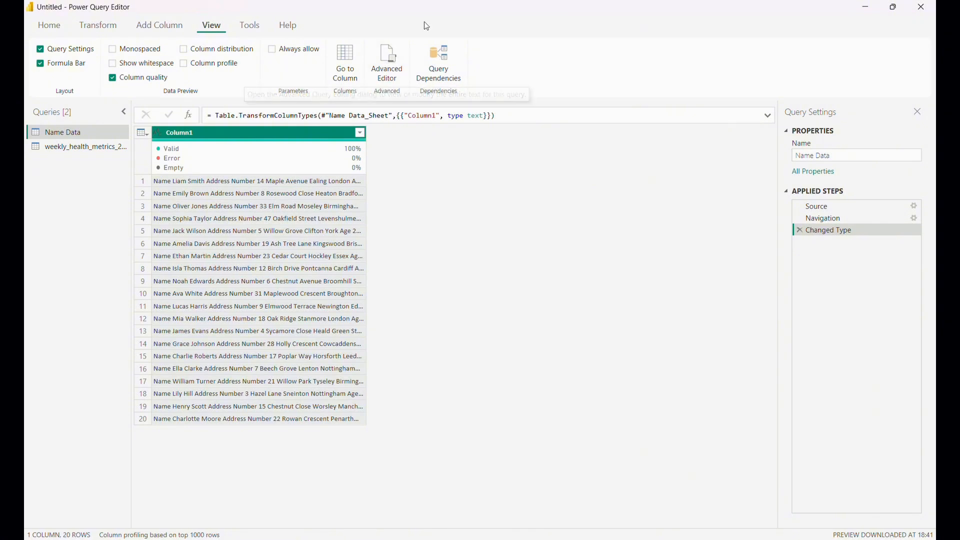
{"action": "left_click", "coordinate": [184, 50]}
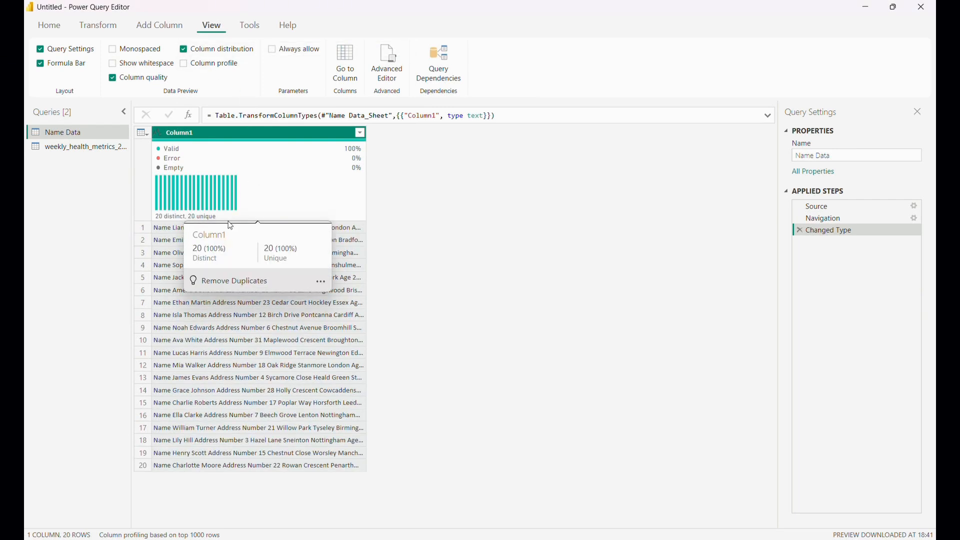
{"action": "mouse_move", "coordinate": [196, 218]}
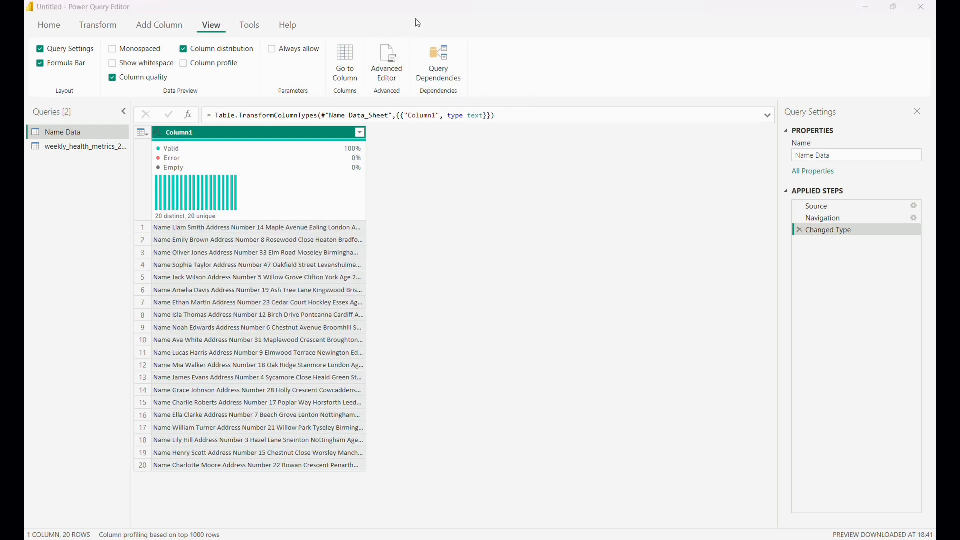
{"action": "mouse_move", "coordinate": [254, 154]}
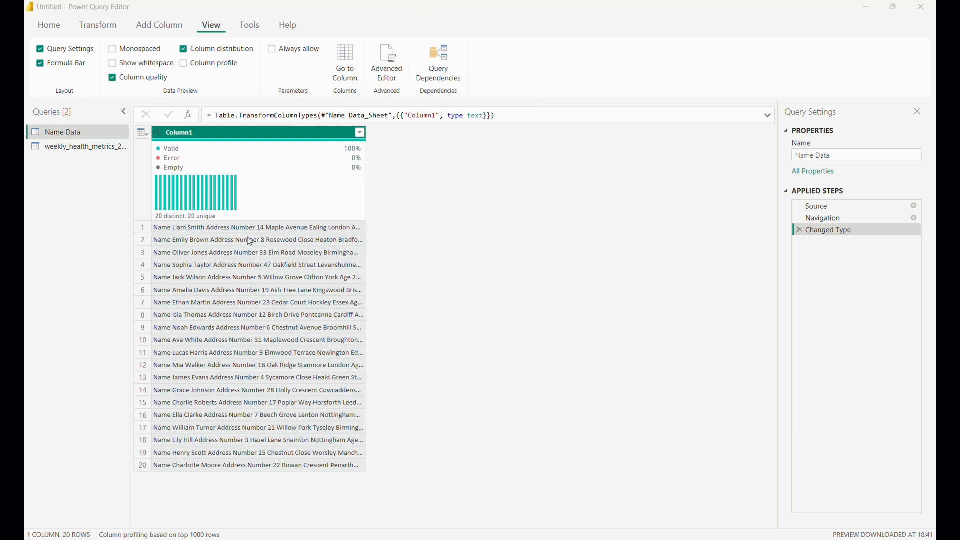
{"action": "left_click", "coordinate": [185, 64]}
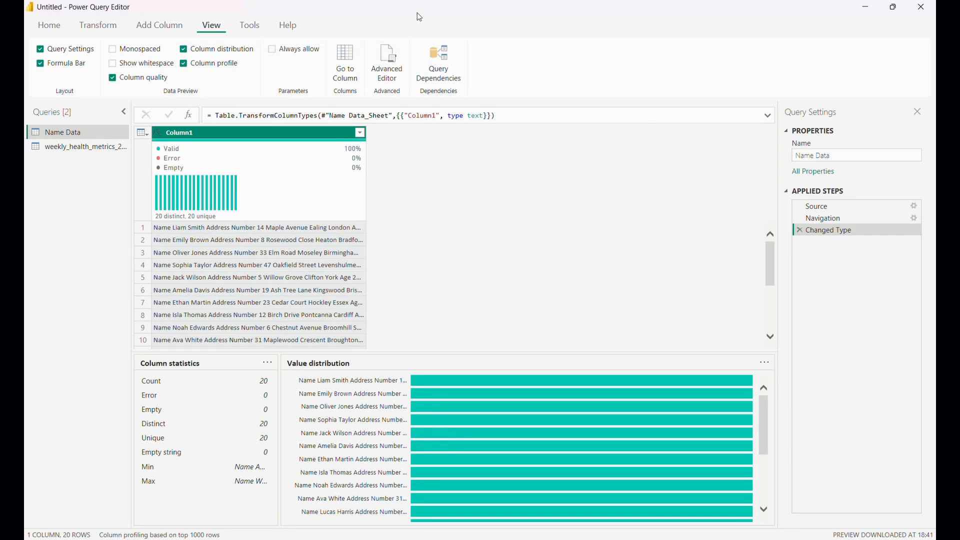
Turn off the column distribution, column profile and column quality displays.
{"action": "left_click", "coordinate": [184, 49]}
{"action": "left_click", "coordinate": [184, 64]}
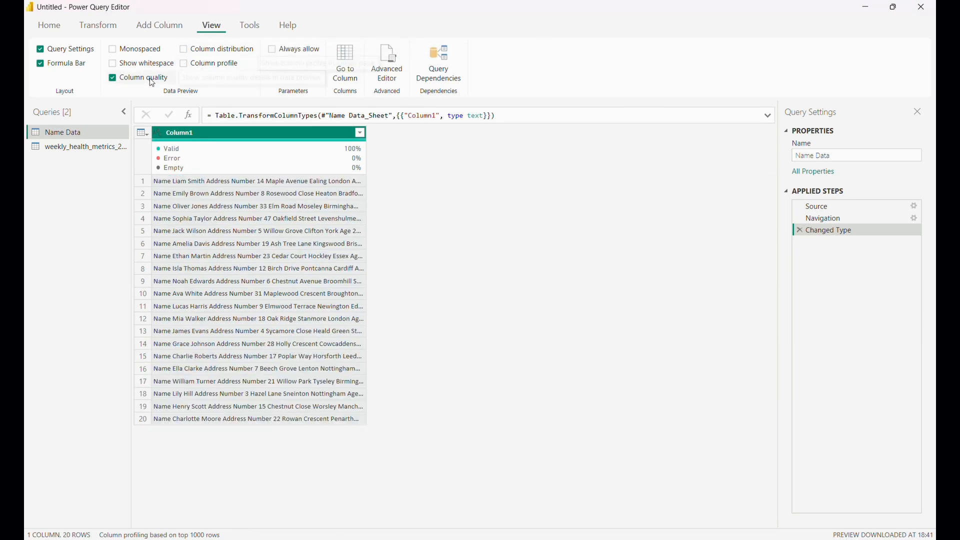
{"action": "left_click", "coordinate": [113, 77]}
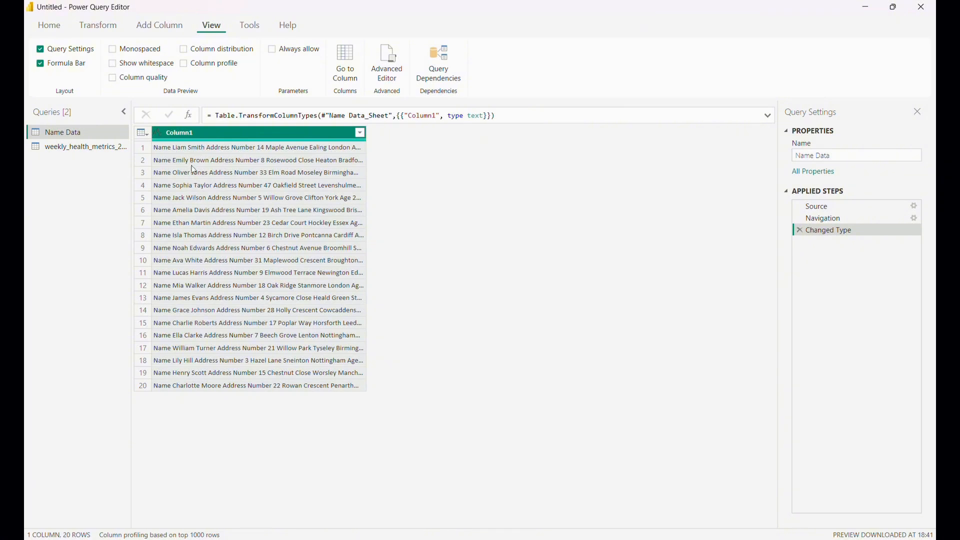
Split Column1 of the Name Data query at each occurrence of the custom delimiter "Name".
{"action": "left_click", "coordinate": [195, 148]}
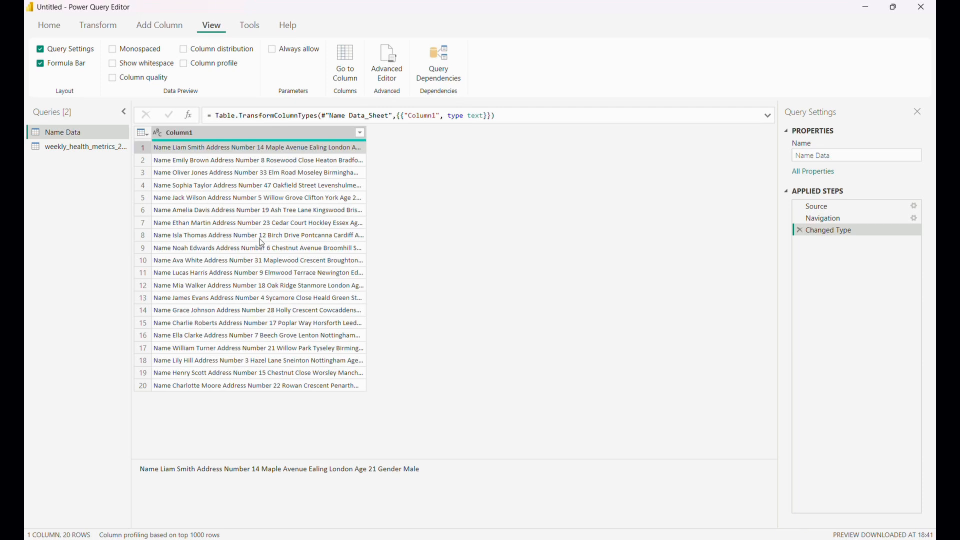
{"action": "left_click", "coordinate": [47, 32]}
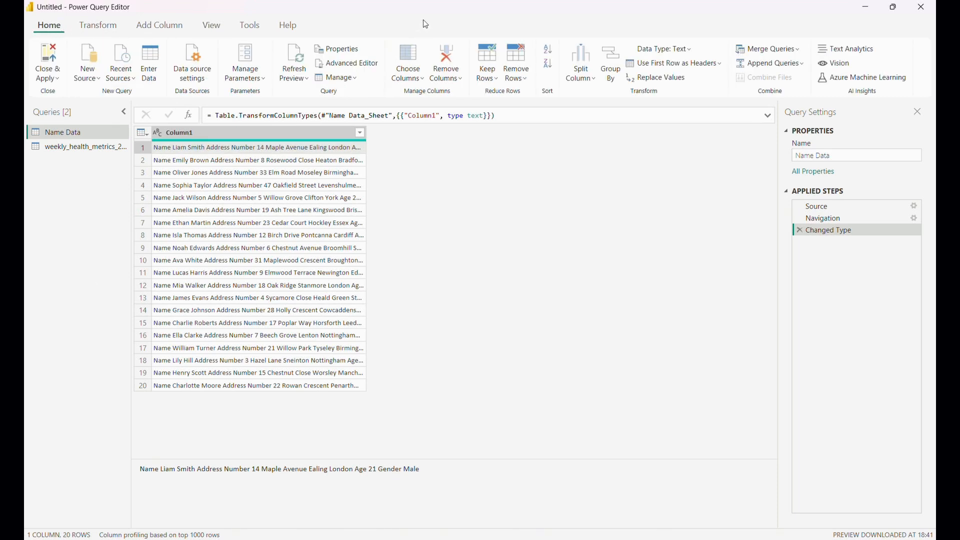
{"action": "left_click", "coordinate": [588, 79]}
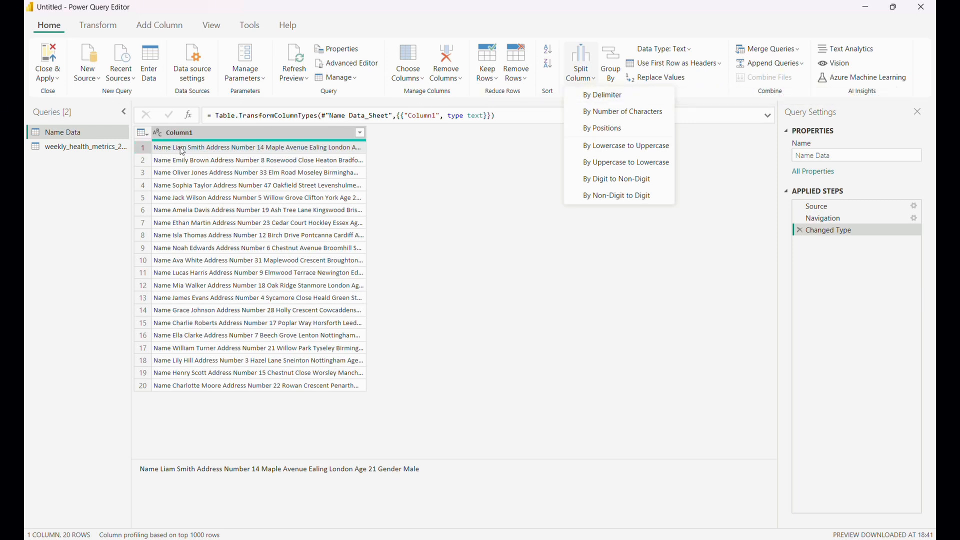
{"action": "left_click", "coordinate": [602, 95]}
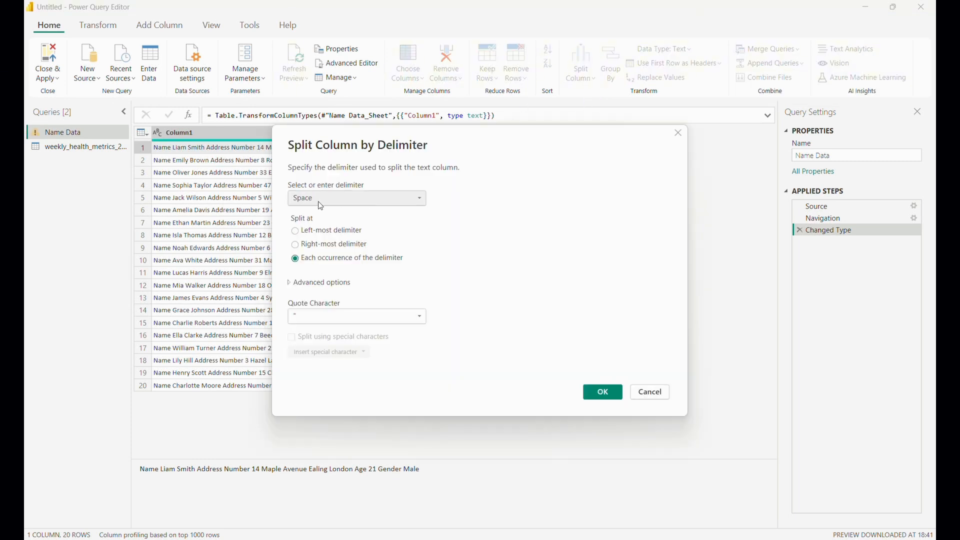
{"action": "left_click", "coordinate": [320, 203]}
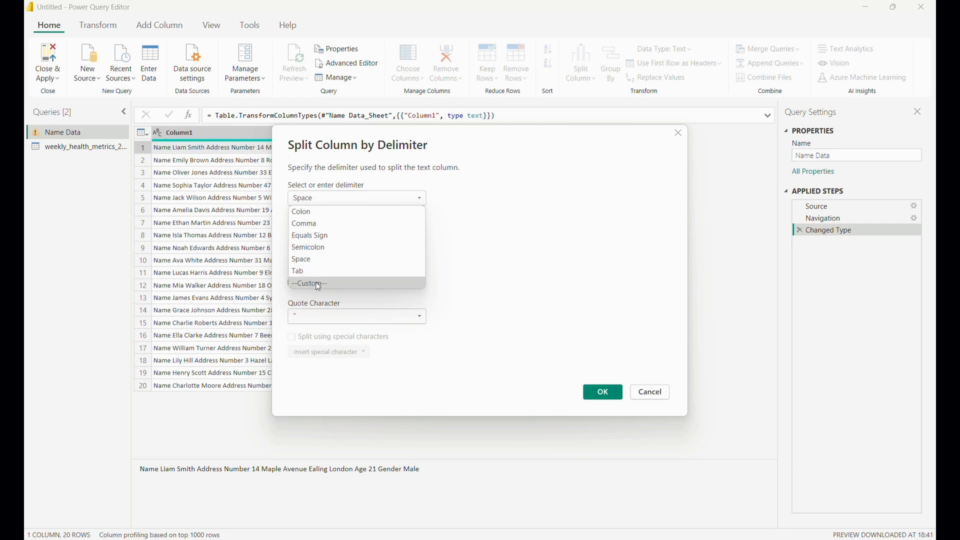
{"action": "left_click", "coordinate": [318, 284]}
{"action": "left_click", "coordinate": [324, 214]}
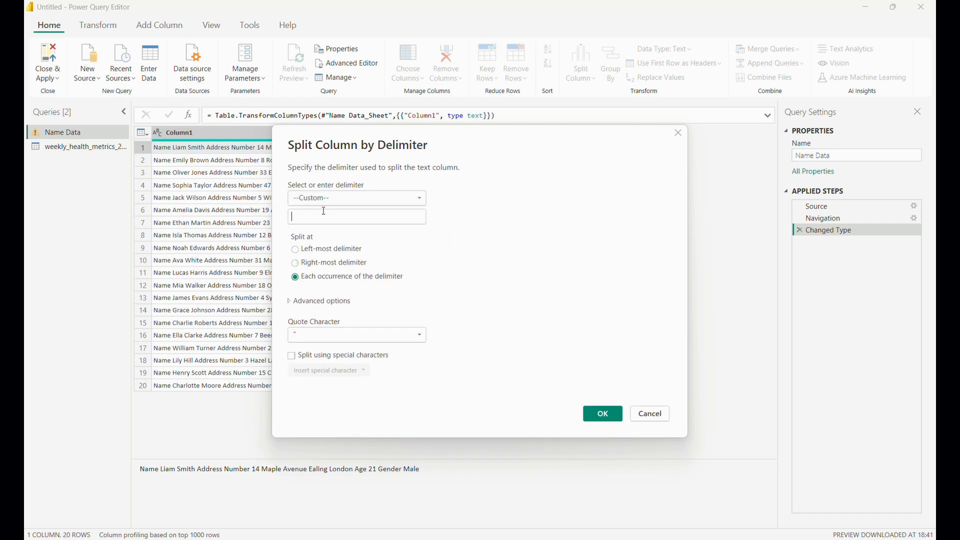
{"action": "type", "text": "Name"}
{"action": "left_click", "coordinate": [604, 413]}
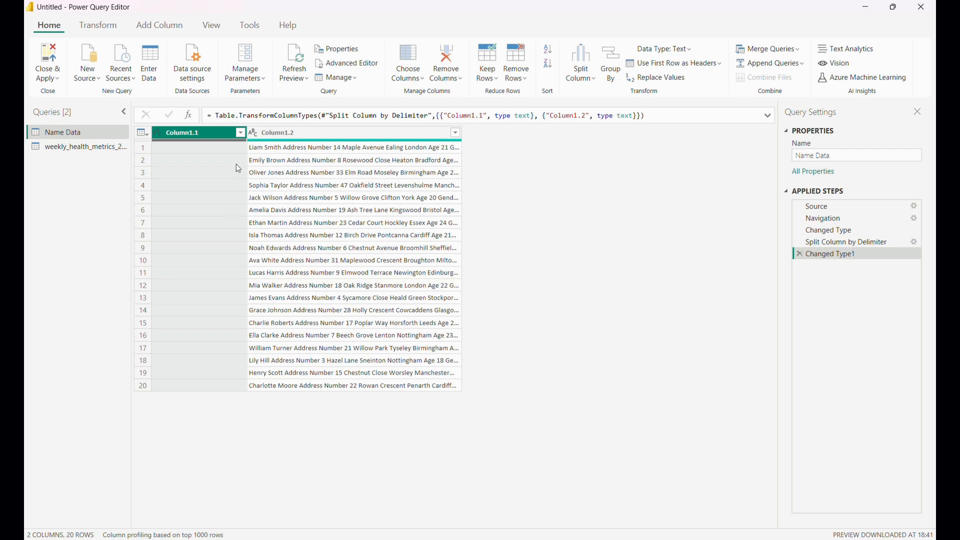
Remove the empty Column1.1 from the Name Data query.
{"action": "right_click", "coordinate": [218, 130]}
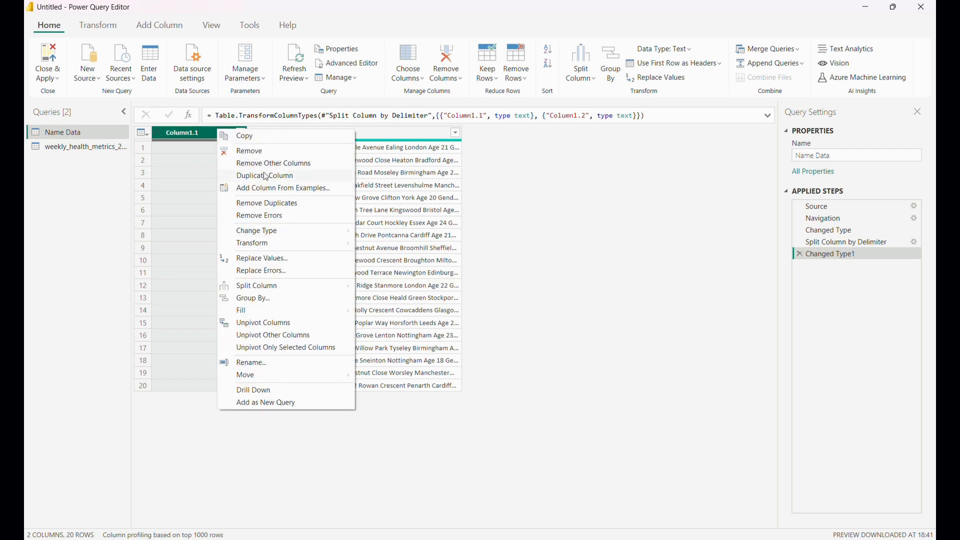
{"action": "left_click", "coordinate": [415, 20]}
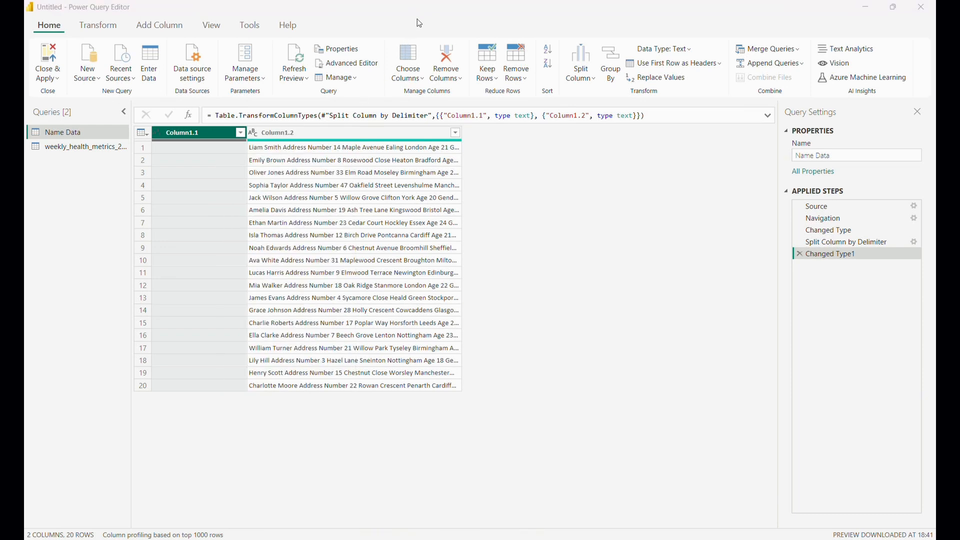
{"action": "right_click", "coordinate": [187, 131]}
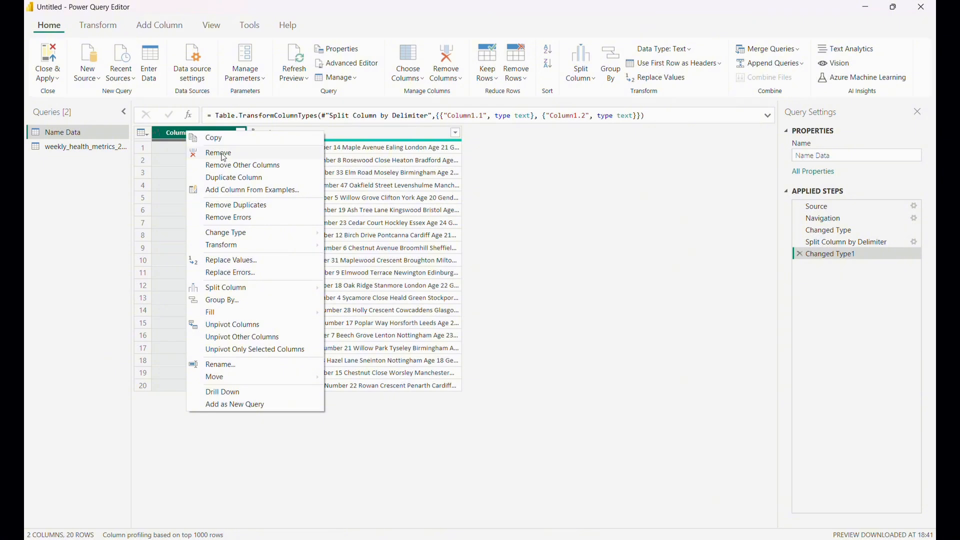
{"action": "left_click", "coordinate": [223, 153]}
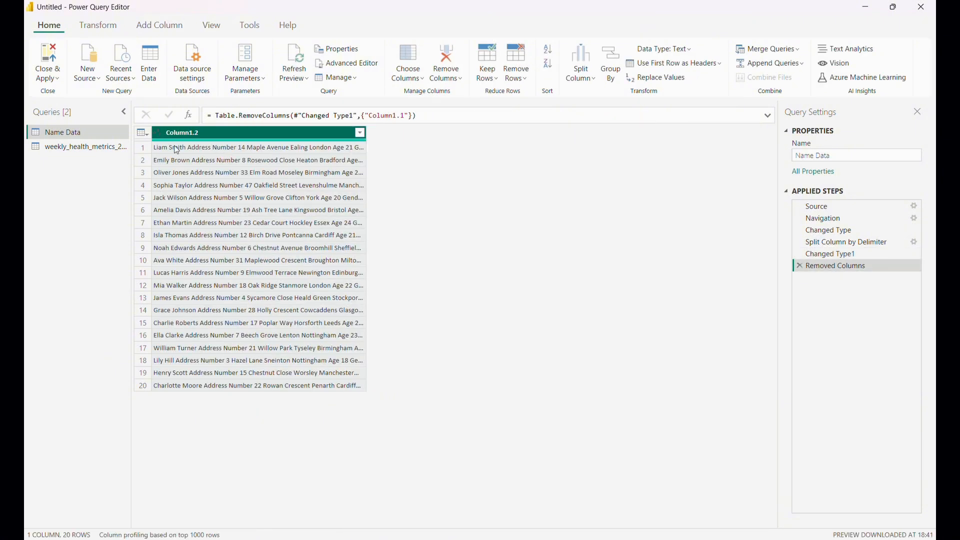
Split Column1.2 of the Name Data query at each occurrence of the custom delimiter "Address".
{"action": "left_click", "coordinate": [174, 149]}
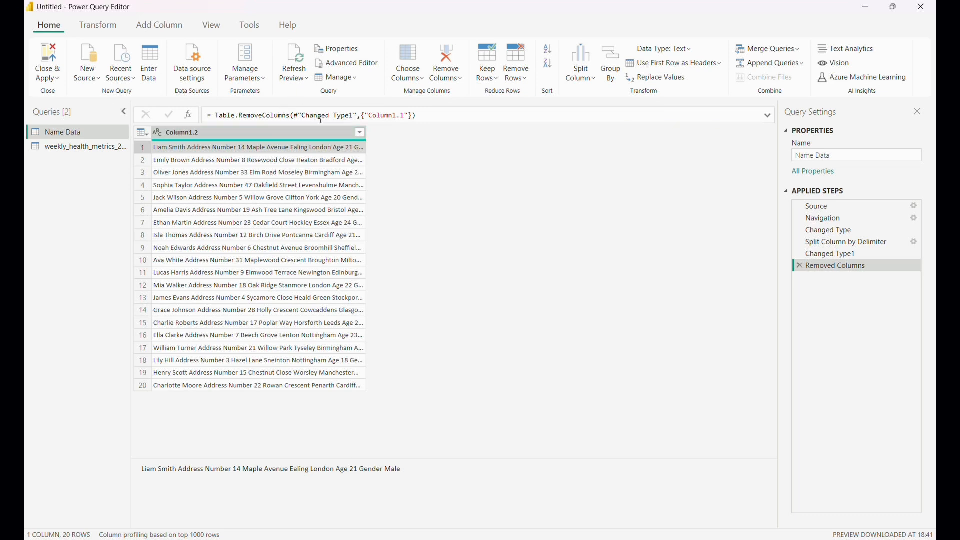
{"action": "left_click", "coordinate": [584, 73]}
{"action": "left_click", "coordinate": [602, 95]}
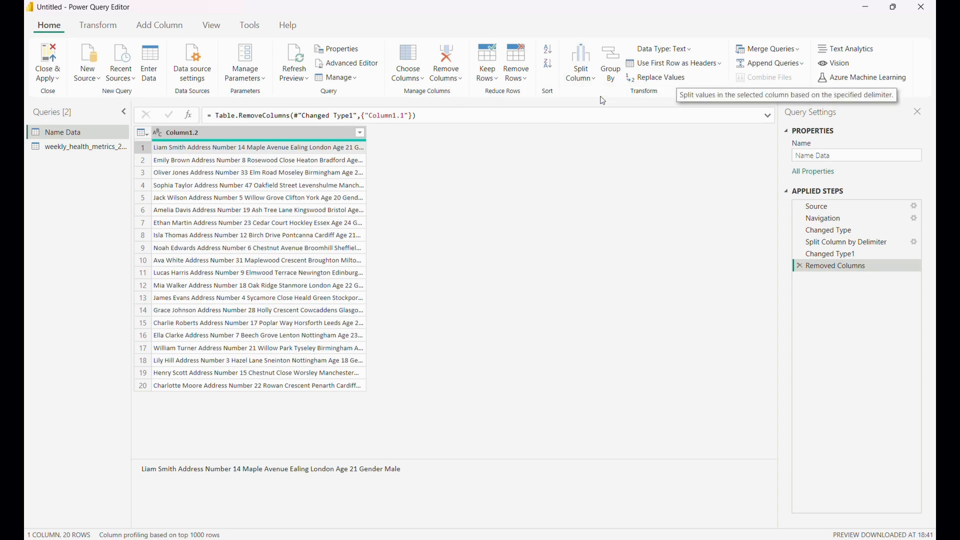
{"action": "left_click", "coordinate": [369, 199]}
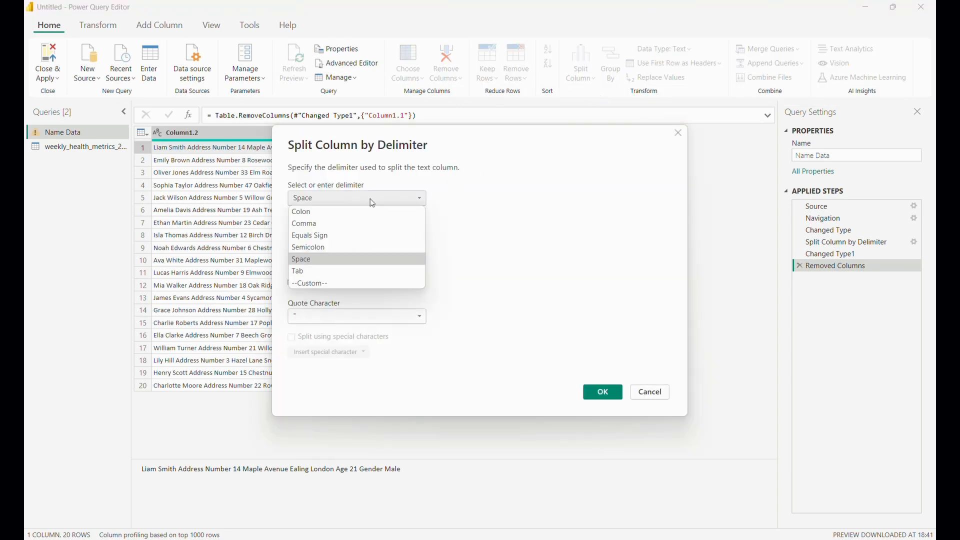
{"action": "left_click", "coordinate": [342, 280]}
{"action": "left_click", "coordinate": [341, 217]}
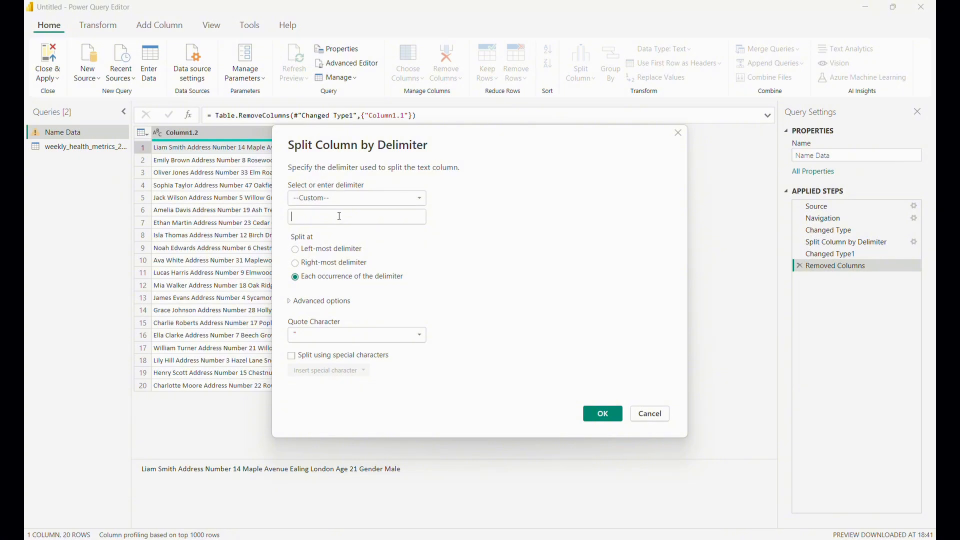
{"action": "type", "text": "Address"}
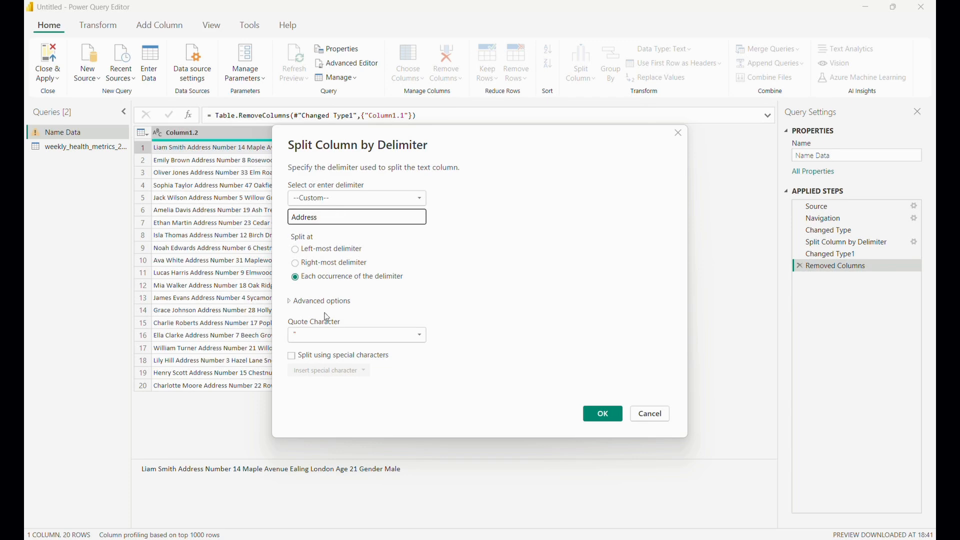
{"action": "left_click", "coordinate": [611, 413]}
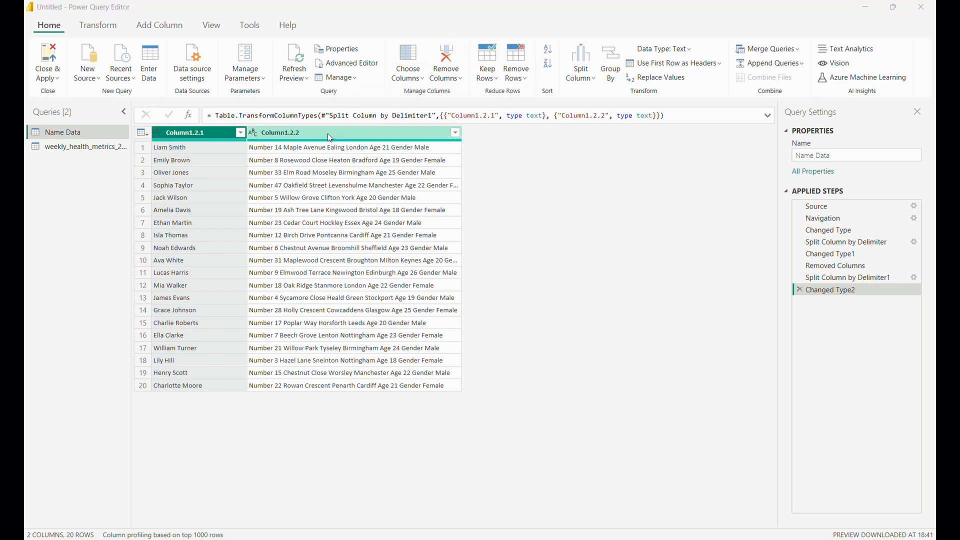
{"action": "left_click", "coordinate": [316, 149]}
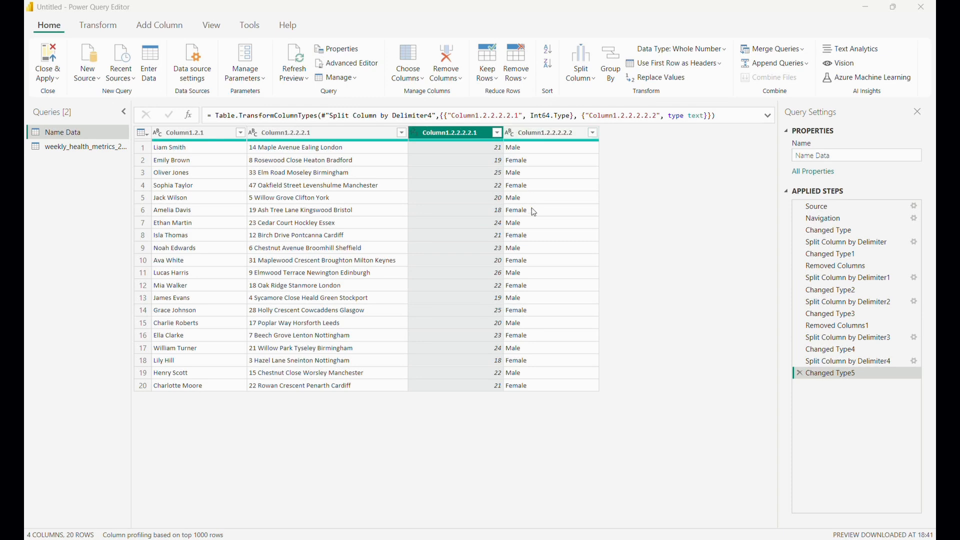
Rename the four columns of the Name Data query, in order, as Name, Address, Age and Gender.
{"action": "double_click", "coordinate": [182, 135]}
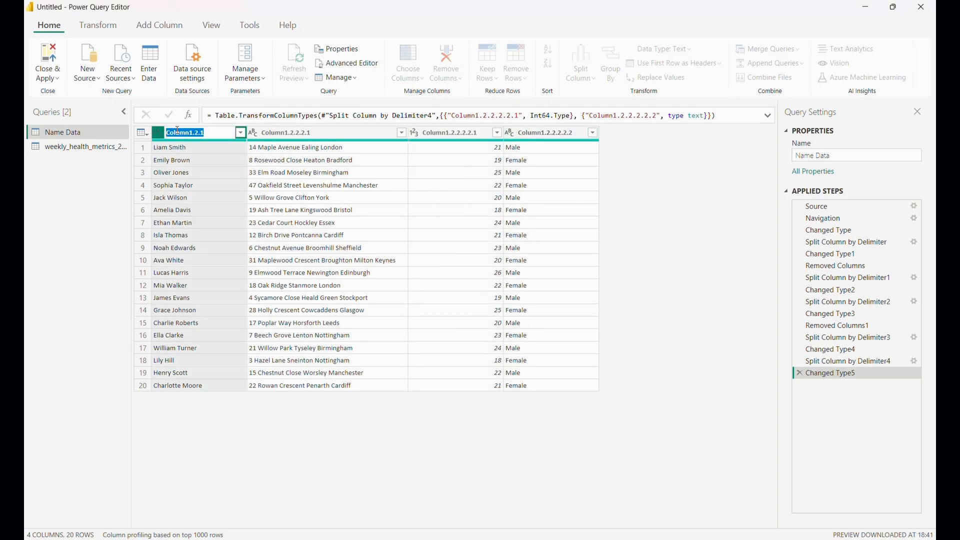
{"action": "type", "text": "Name"}
{"action": "key", "text": "Return"}
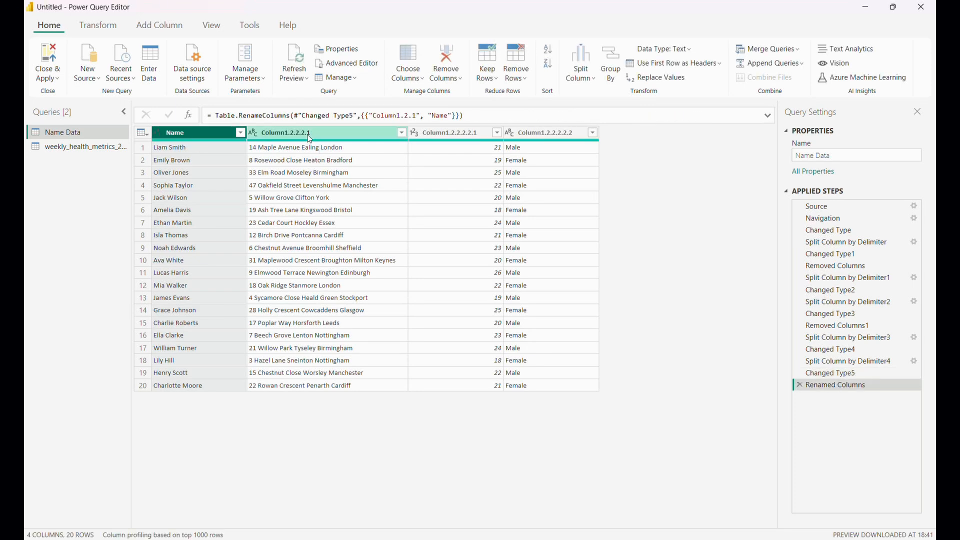
{"action": "double_click", "coordinate": [308, 133]}
{"action": "type", "text": "Addr"}
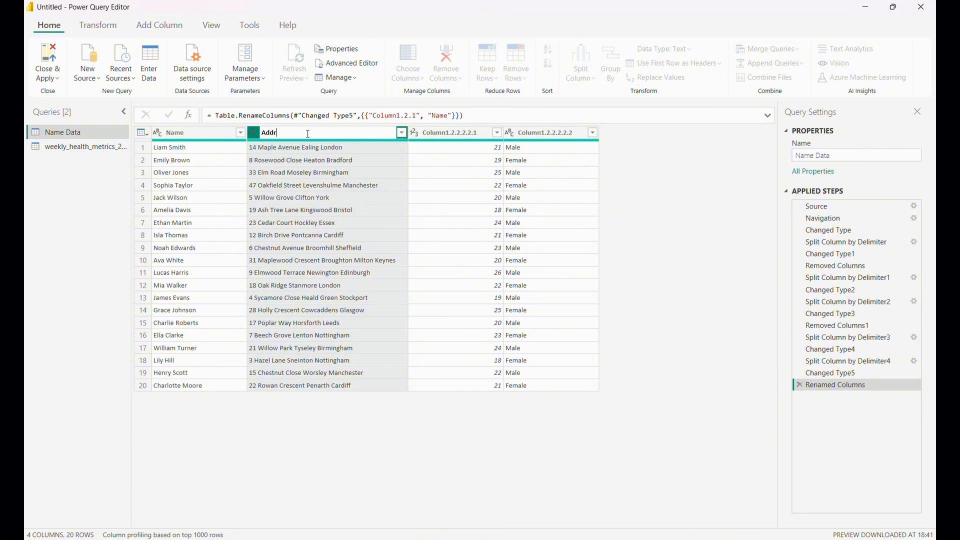
{"action": "type", "text": "ess"}
{"action": "key", "text": "Return"}
{"action": "double_click", "coordinate": [458, 133]}
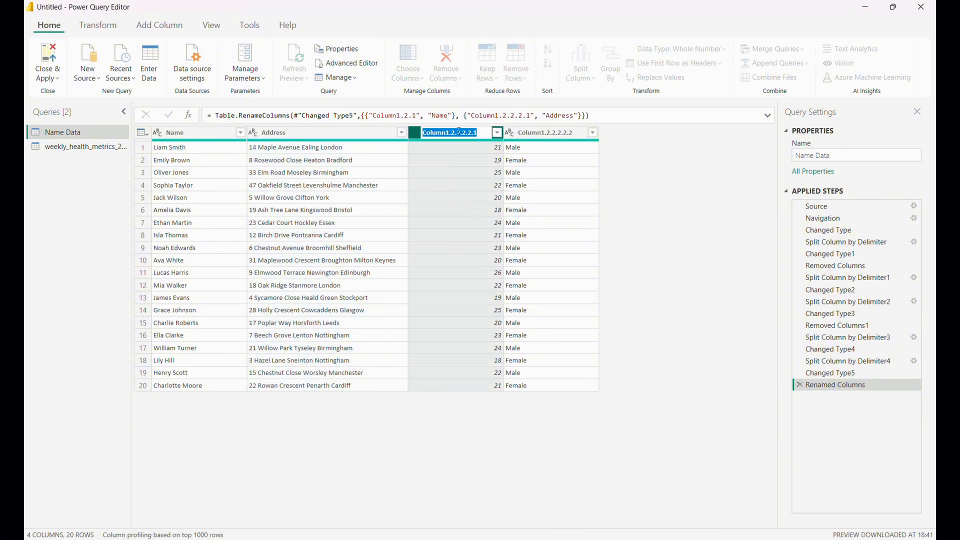
{"action": "type", "text": "Age"}
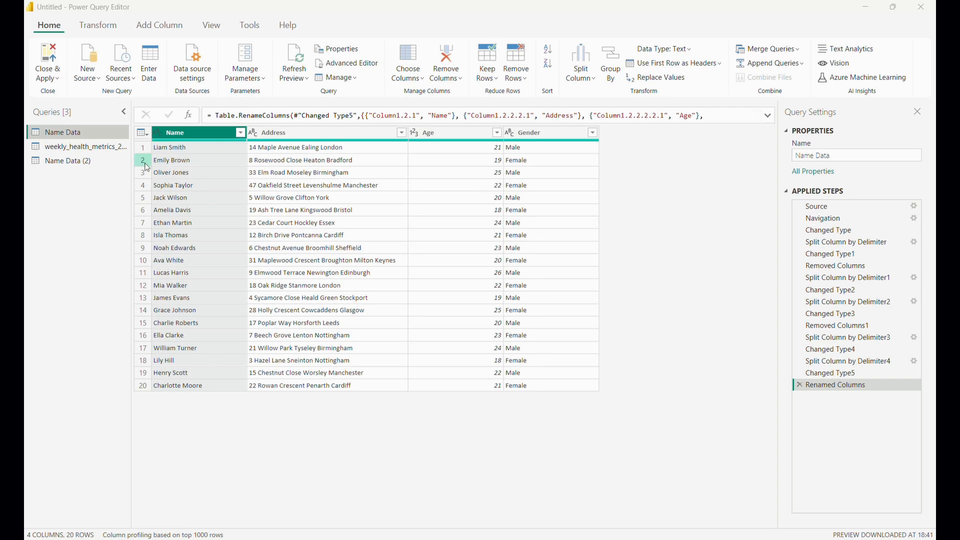
Compare the unsplit Name Data (2) query with the cleaned Name Data query, and close and apply the query changes.
{"action": "left_click", "coordinate": [72, 161]}
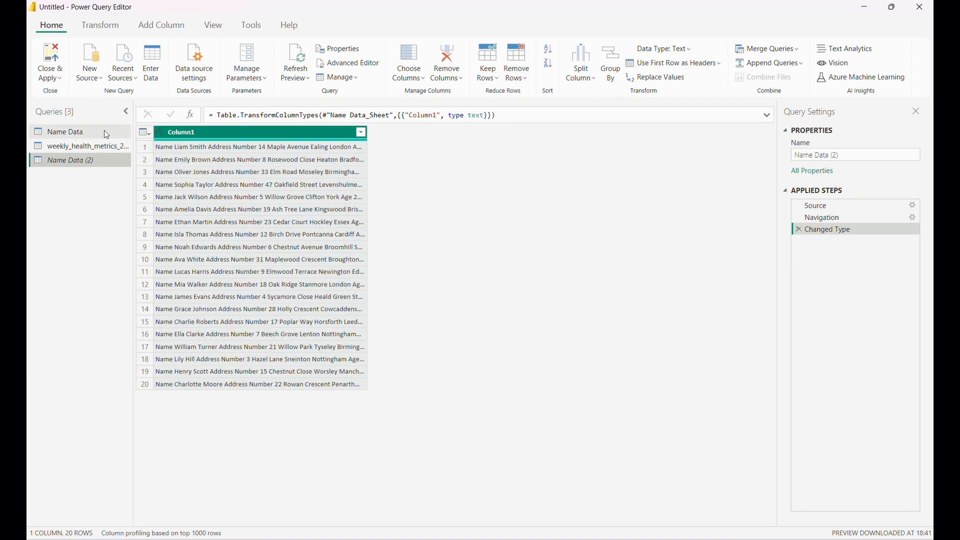
{"action": "left_click", "coordinate": [89, 133]}
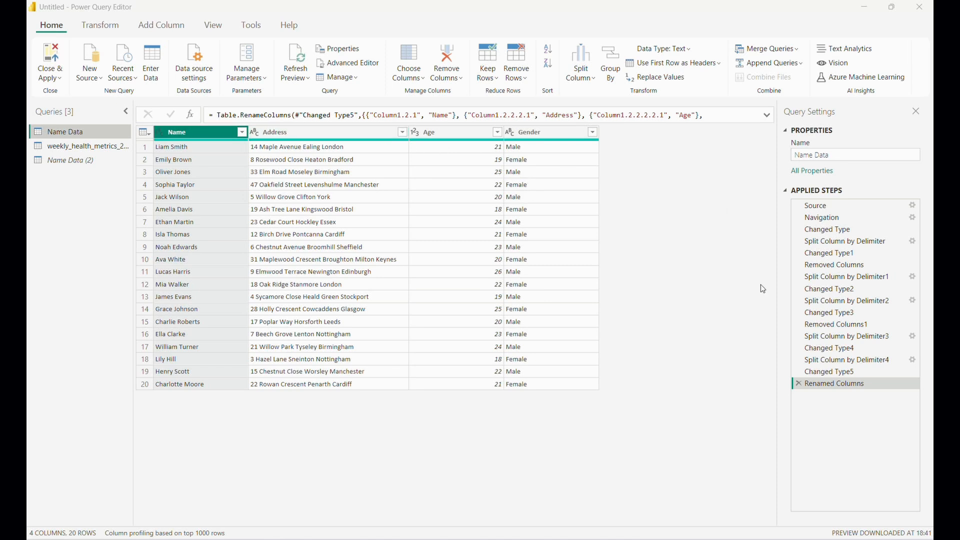
{"action": "left_click", "coordinate": [799, 385]}
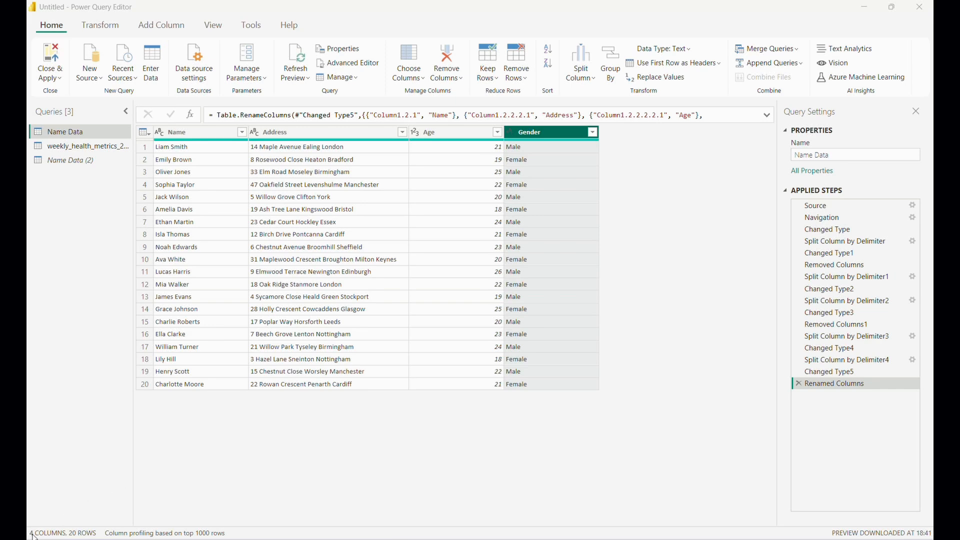
{"action": "left_click", "coordinate": [54, 54]}
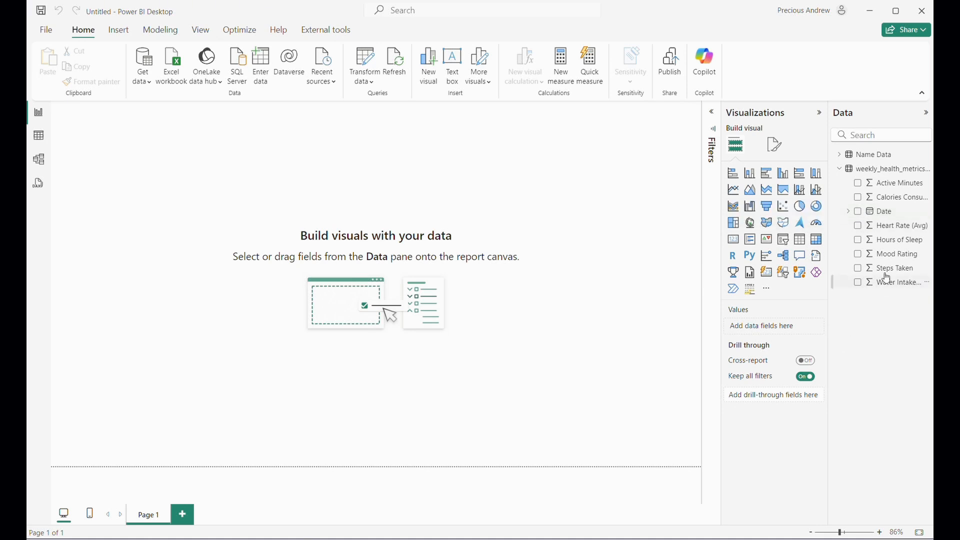
Insert a line chart near the middle of the report page with Date on the X-axis and Steps Taken on the Y-axis.
{"action": "left_click", "coordinate": [733, 191]}
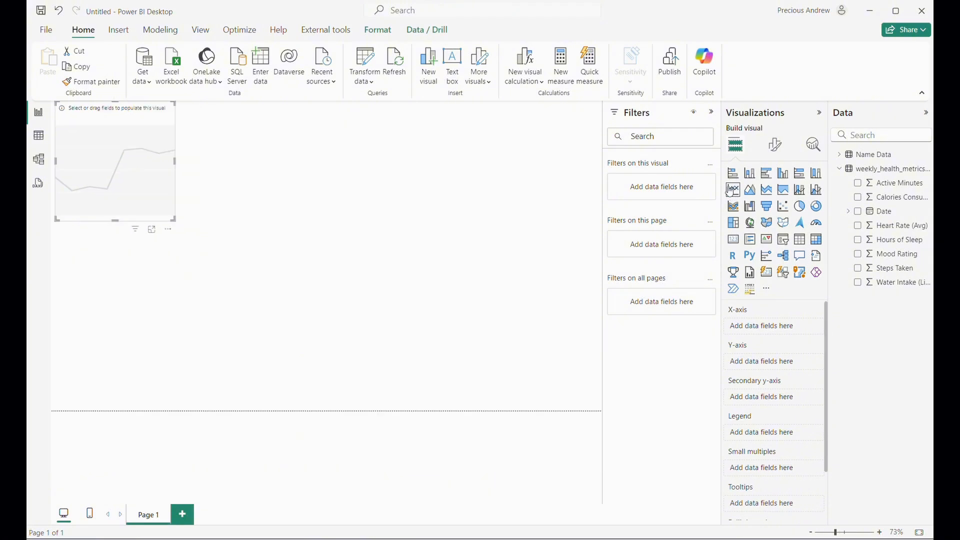
{"action": "left_click_drag", "start_coordinate": [141, 161], "coordinate": [379, 249]}
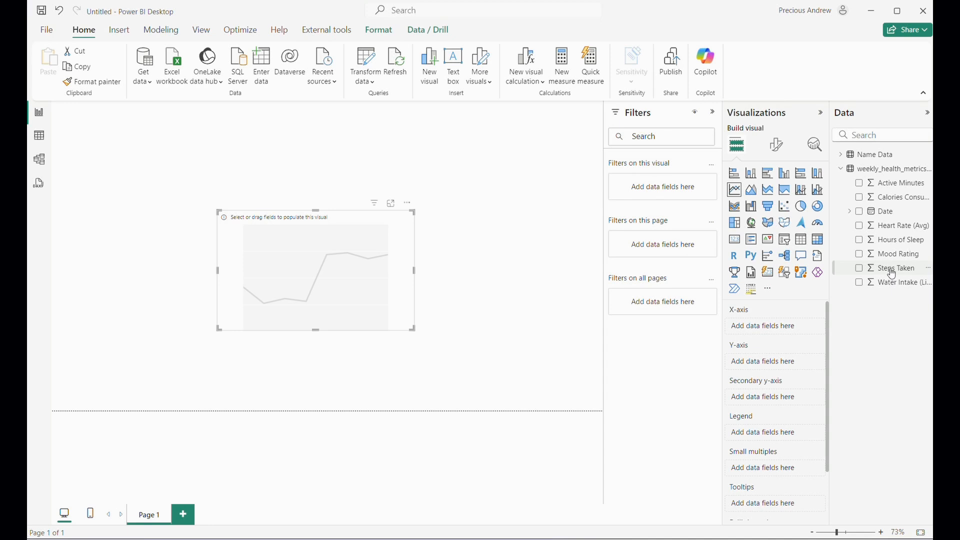
{"action": "left_click_drag", "start_coordinate": [883, 212], "coordinate": [769, 332]}
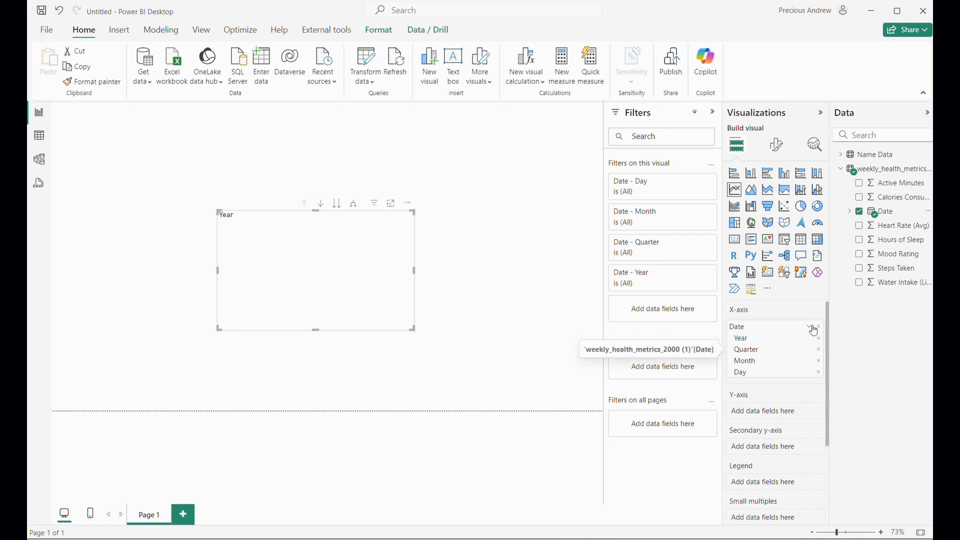
{"action": "left_click_drag", "start_coordinate": [891, 275], "coordinate": [782, 418]}
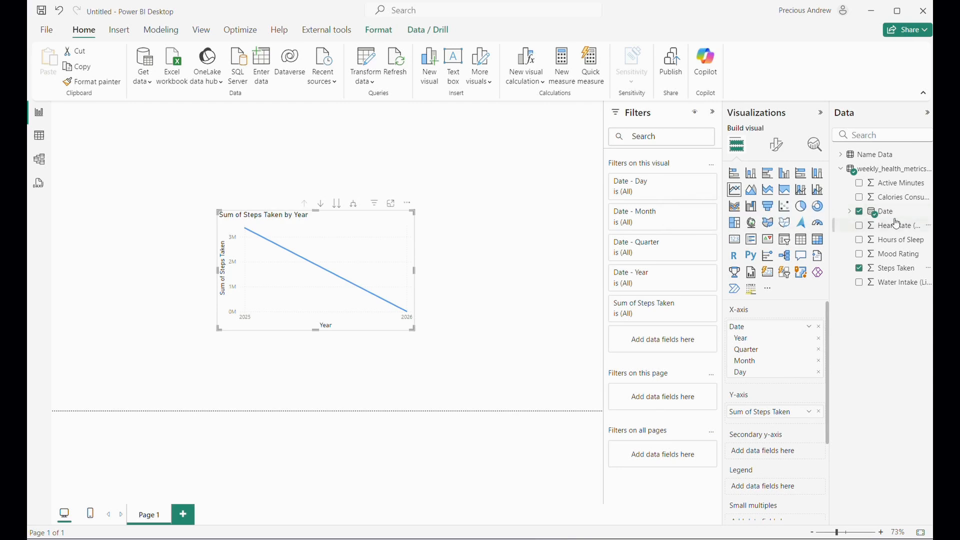
Remove the Year, Quarter and Day levels from the line chart's X-axis, and move the chart toward the right of the page.
{"action": "left_click", "coordinate": [819, 341]}
{"action": "left_click", "coordinate": [819, 341]}
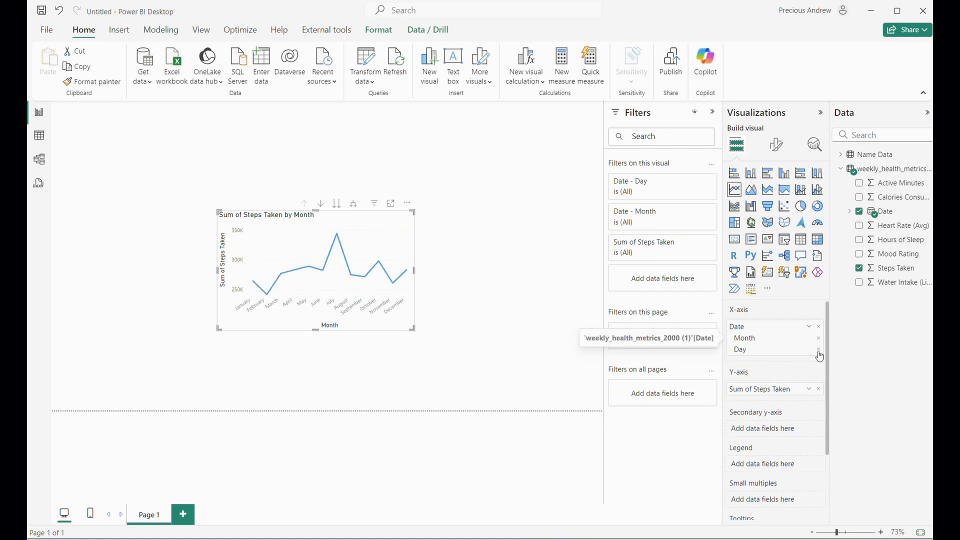
{"action": "left_click", "coordinate": [819, 351]}
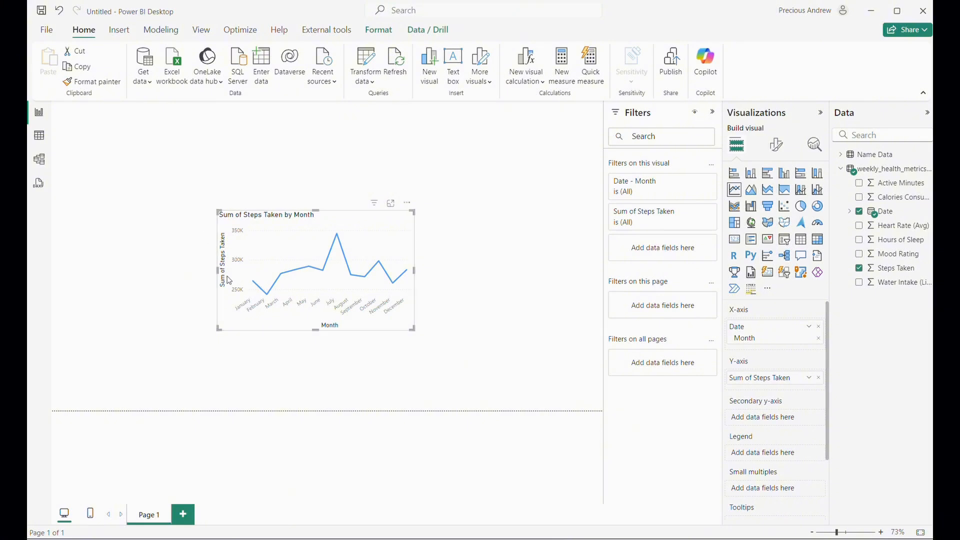
{"action": "left_click_drag", "start_coordinate": [345, 220], "coordinate": [474, 220]}
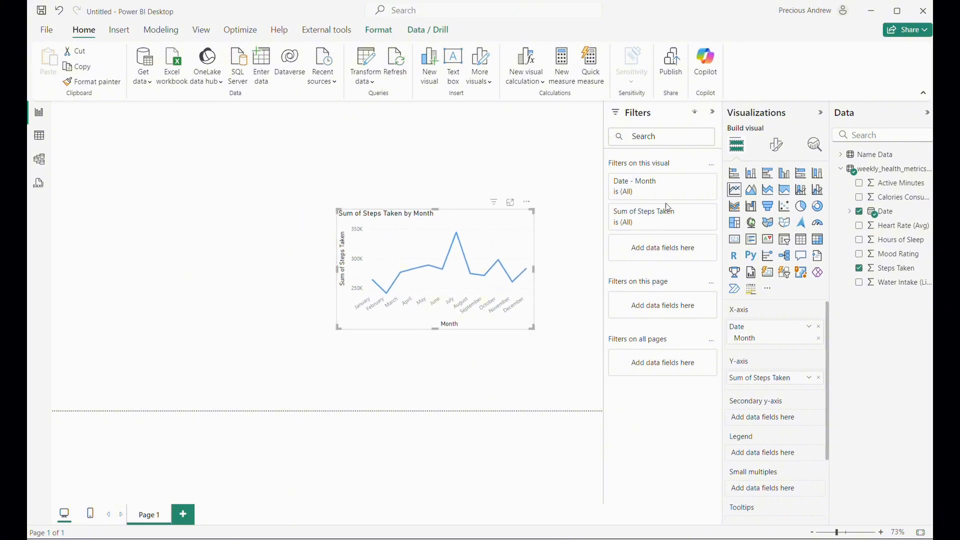
Insert a separate card visual, reduce its height and place it near the upper left of the report page.
{"action": "left_click", "coordinate": [738, 245]}
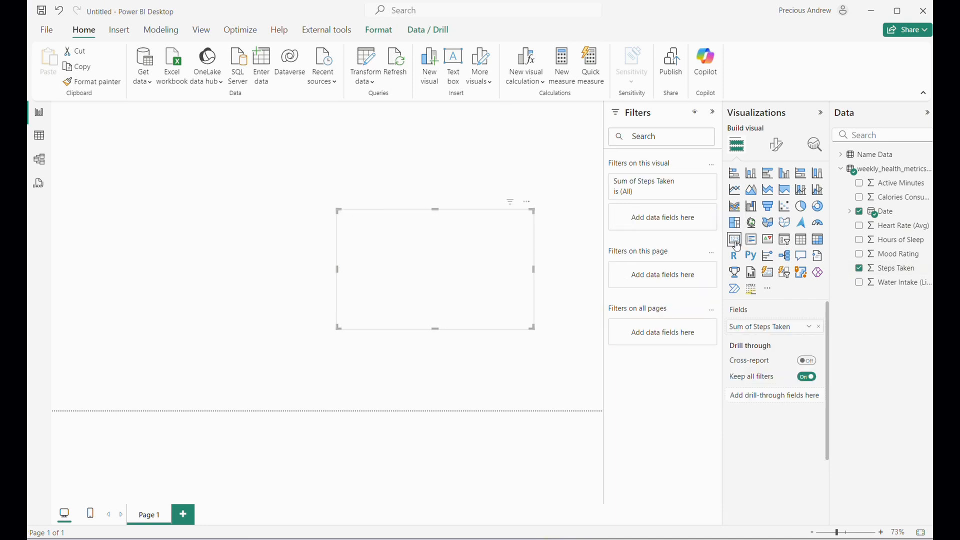
{"action": "key", "text": "ctrl+z"}
{"action": "left_click", "coordinate": [244, 217]}
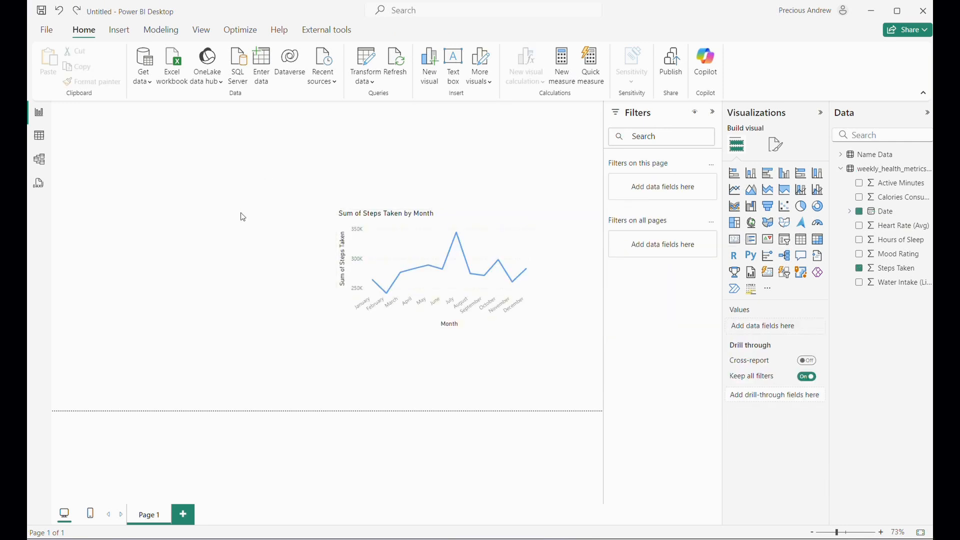
{"action": "left_click", "coordinate": [738, 245]}
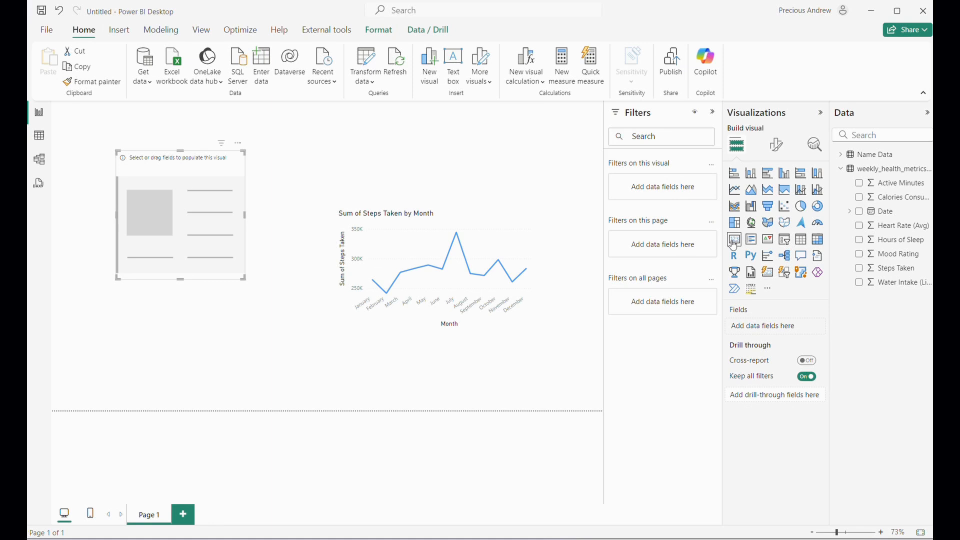
{"action": "left_click", "coordinate": [181, 280]}
{"action": "left_click", "coordinate": [182, 274]}
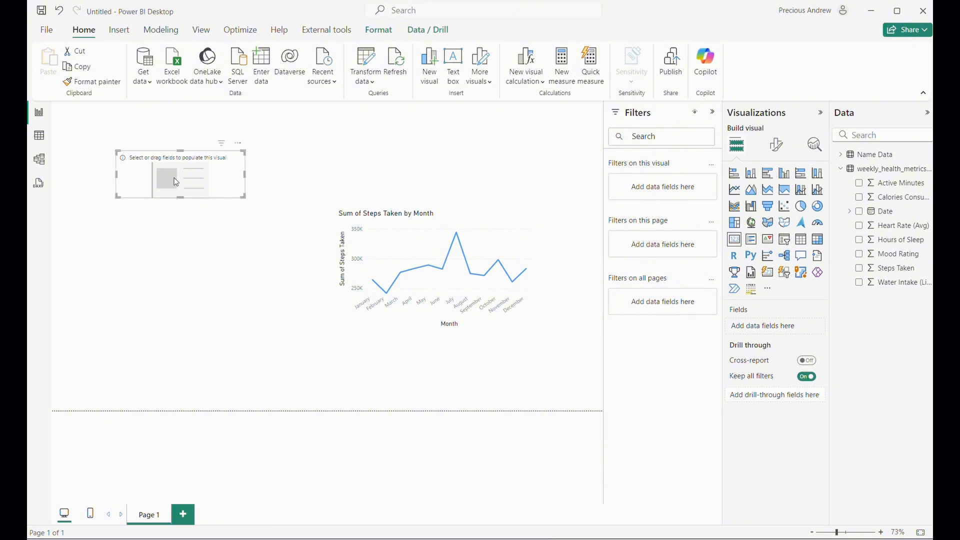
{"action": "left_click_drag", "start_coordinate": [174, 177], "coordinate": [179, 149]}
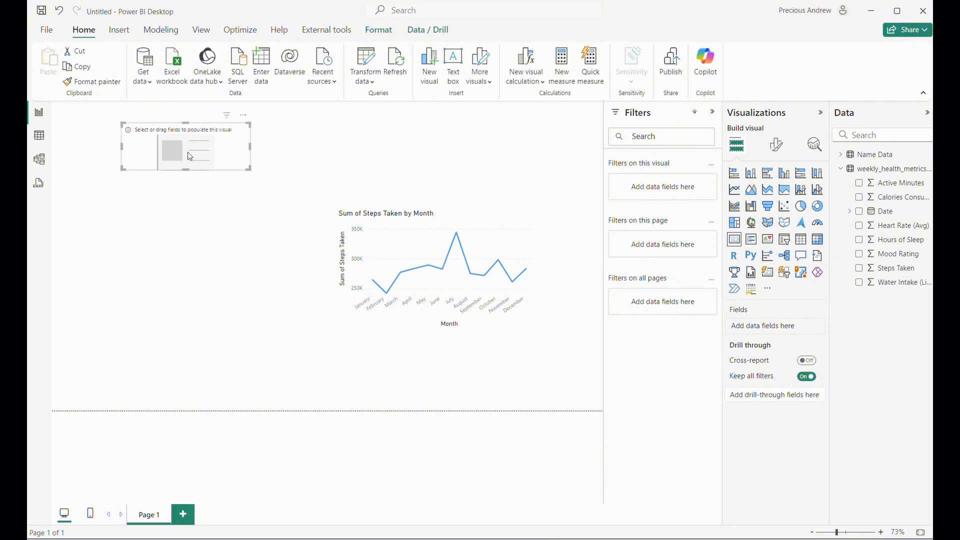
Add Water Intake (Liters) to the card and set its aggregation to Average.
{"action": "left_click_drag", "start_coordinate": [895, 292], "coordinate": [742, 334]}
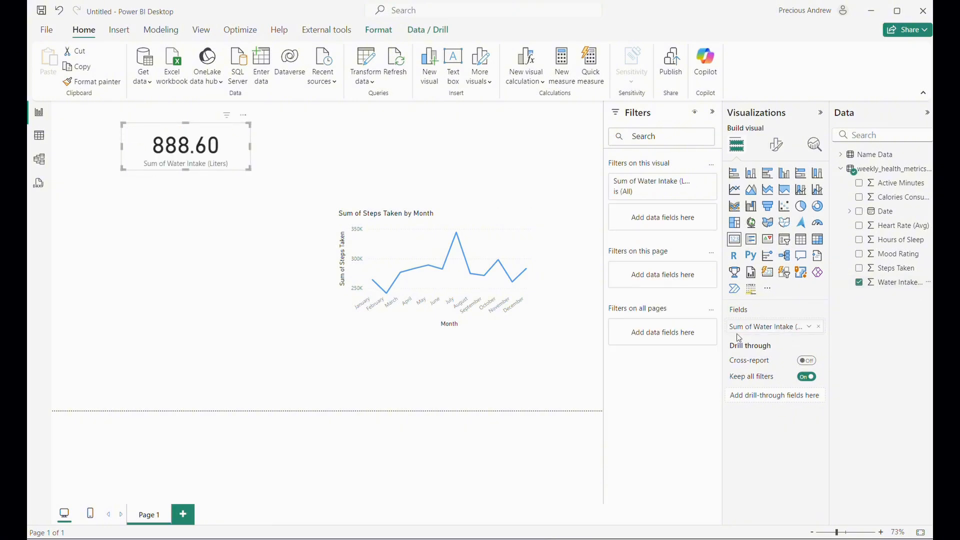
{"action": "left_click", "coordinate": [810, 330]}
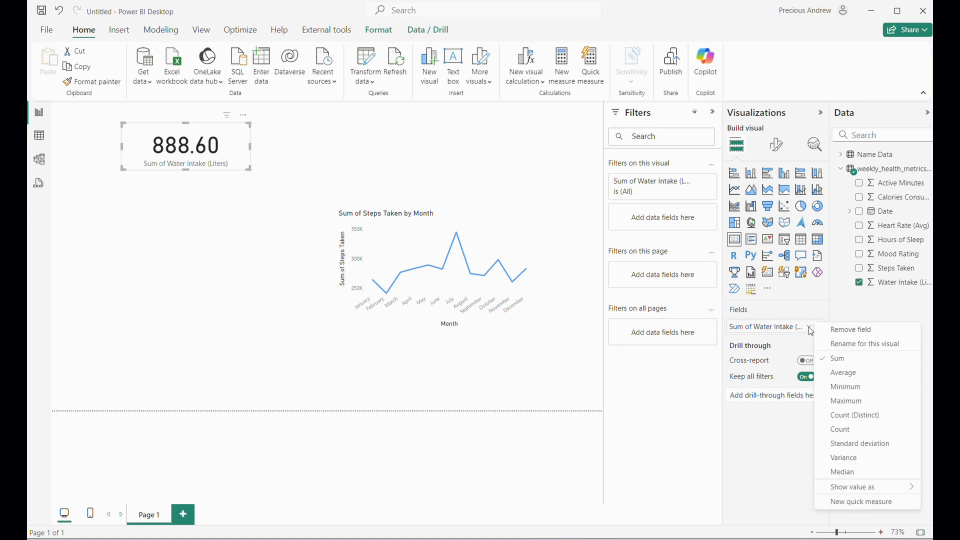
{"action": "left_click", "coordinate": [842, 374]}
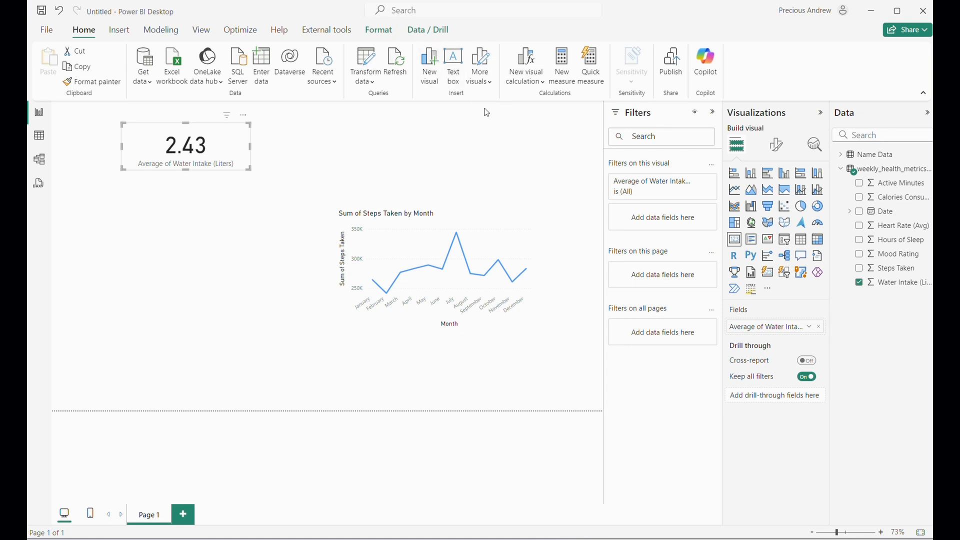
Move the water intake card slightly to the right, and insert a narrow, tall slicer below it near the page's left edge.
{"action": "left_click_drag", "start_coordinate": [225, 159], "coordinate": [260, 159]}
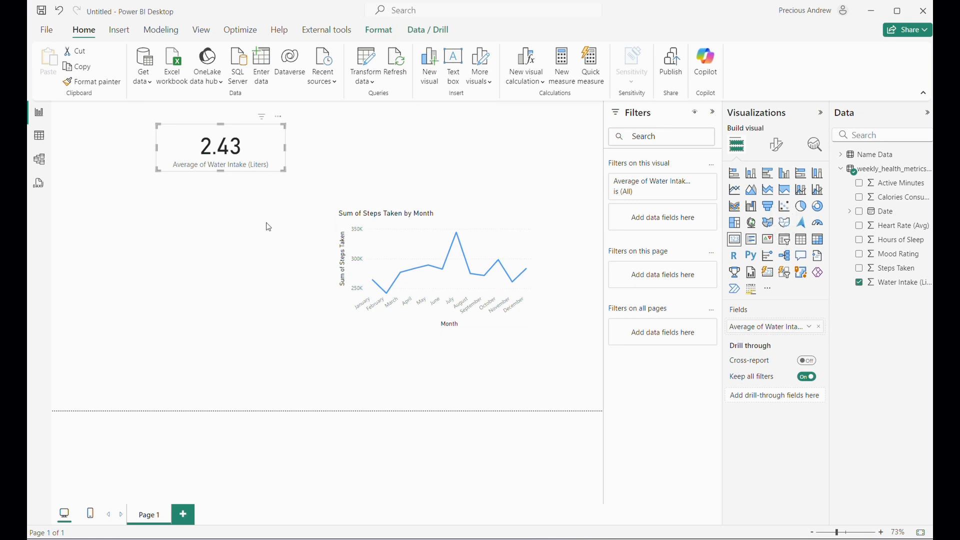
{"action": "left_click", "coordinate": [213, 215]}
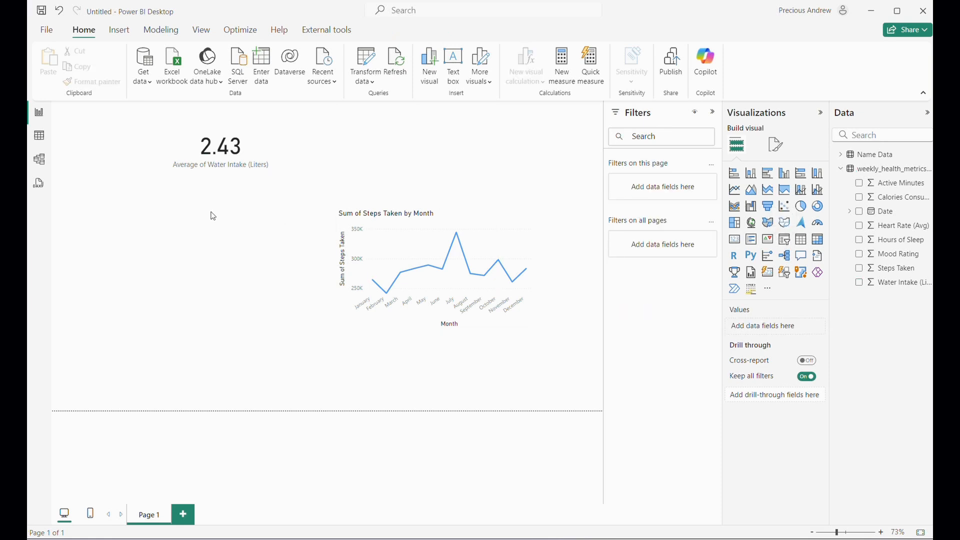
{"action": "left_click", "coordinate": [785, 248]}
{"action": "left_click_drag", "start_coordinate": [117, 149], "coordinate": [132, 235]}
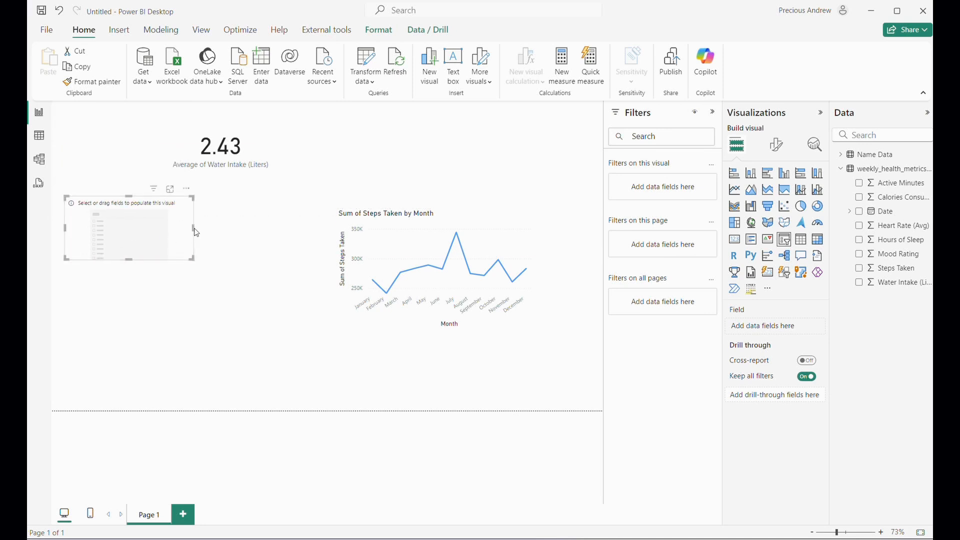
{"action": "left_click_drag", "start_coordinate": [193, 228], "coordinate": [161, 229]}
{"action": "left_click_drag", "start_coordinate": [114, 260], "coordinate": [115, 316]}
{"action": "left_click", "coordinate": [239, 292]}
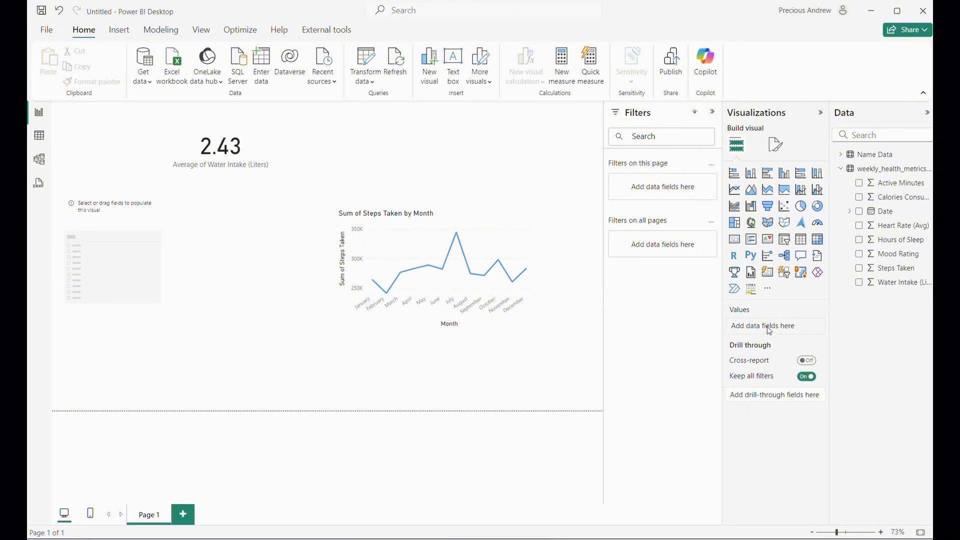
{"action": "left_click_drag", "start_coordinate": [887, 214], "coordinate": [791, 332]}
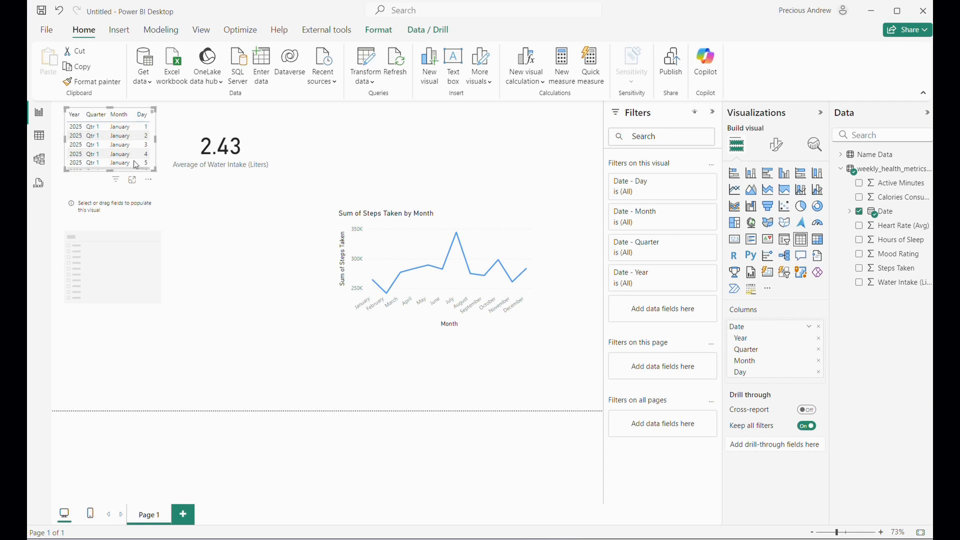
{"action": "left_click_drag", "start_coordinate": [136, 165], "coordinate": [253, 282]}
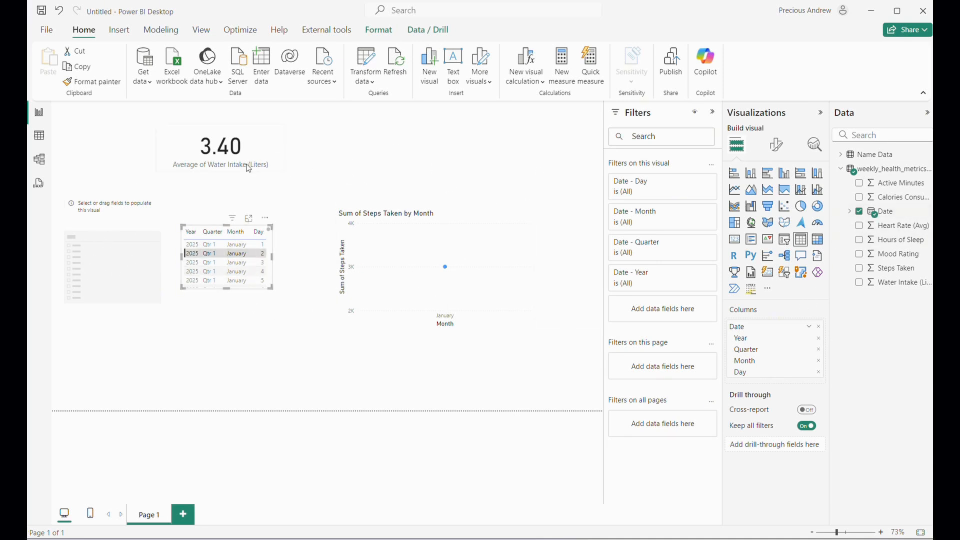
{"action": "left_click_drag", "start_coordinate": [272, 288], "coordinate": [314, 330]}
{"action": "left_click_drag", "start_coordinate": [245, 331], "coordinate": [246, 375]}
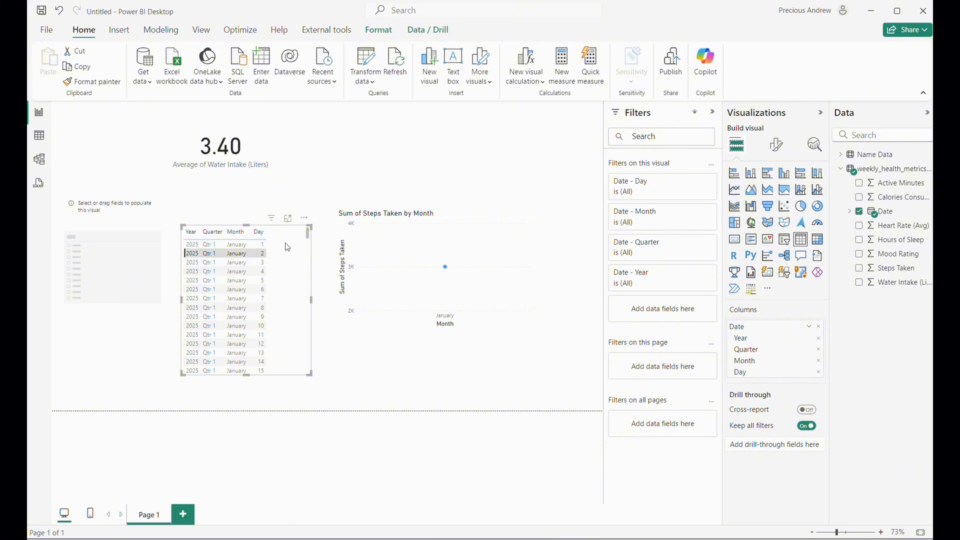
{"action": "key", "text": "Delete"}
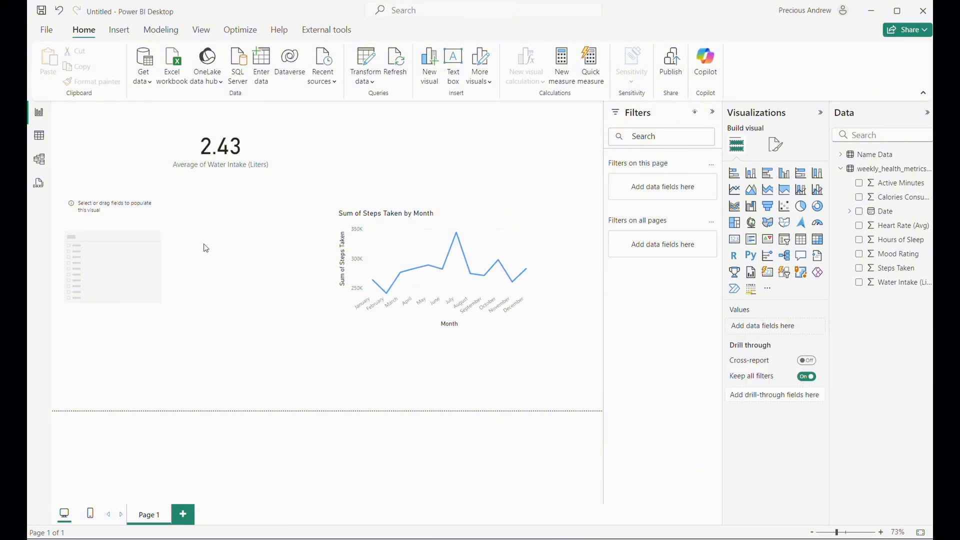
Add Year from the Date hierarchy to the empty slicer and set the slicer style to Vertical list.
{"action": "left_click", "coordinate": [111, 248]}
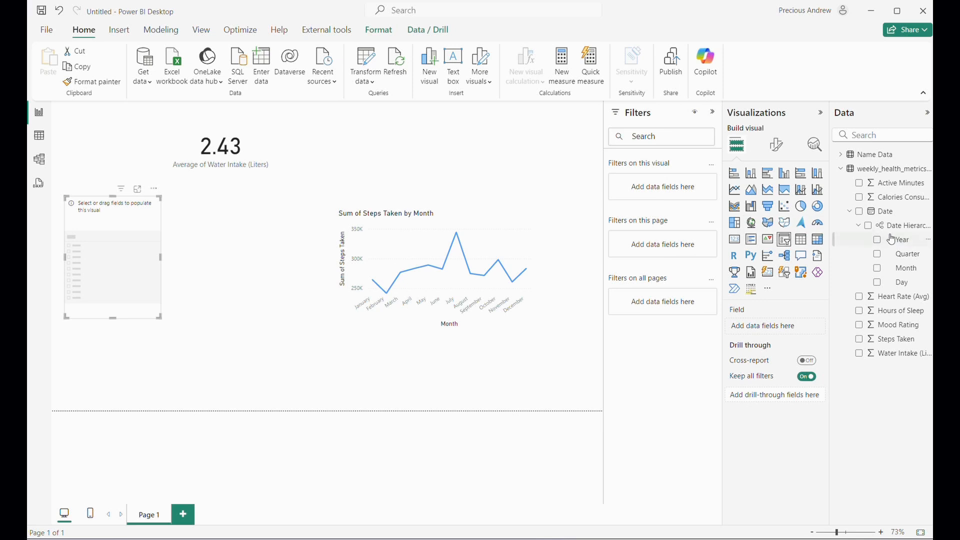
{"action": "left_click_drag", "start_coordinate": [892, 245], "coordinate": [778, 338]}
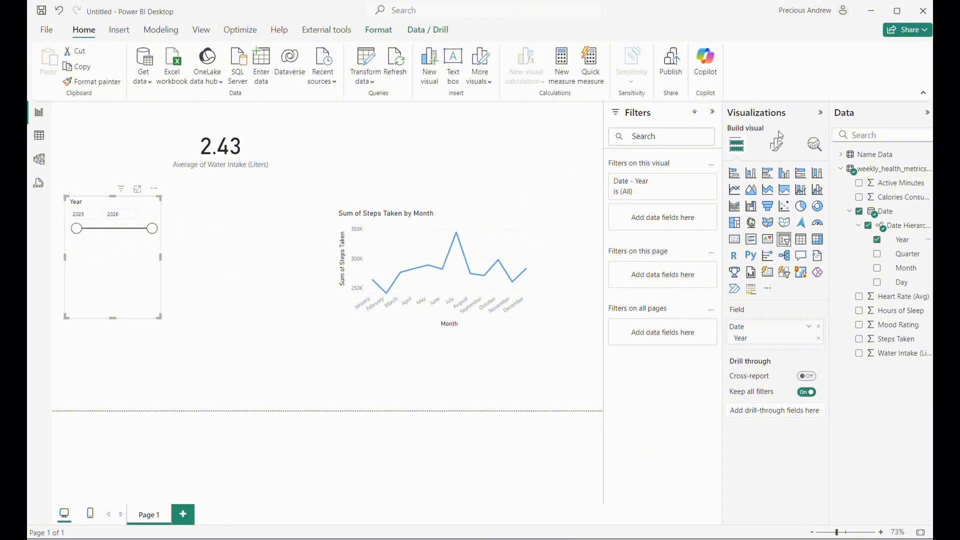
{"action": "left_click", "coordinate": [775, 149]}
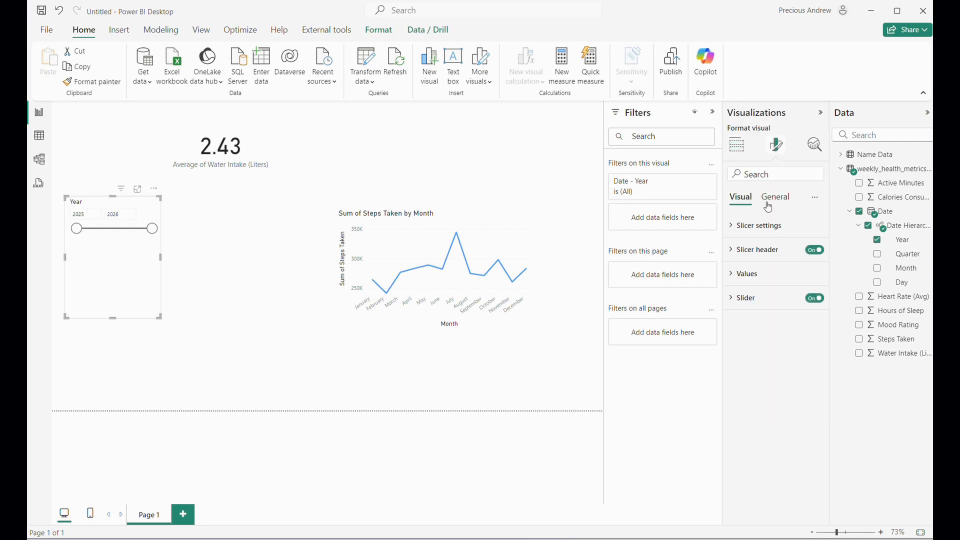
{"action": "left_click", "coordinate": [742, 231]}
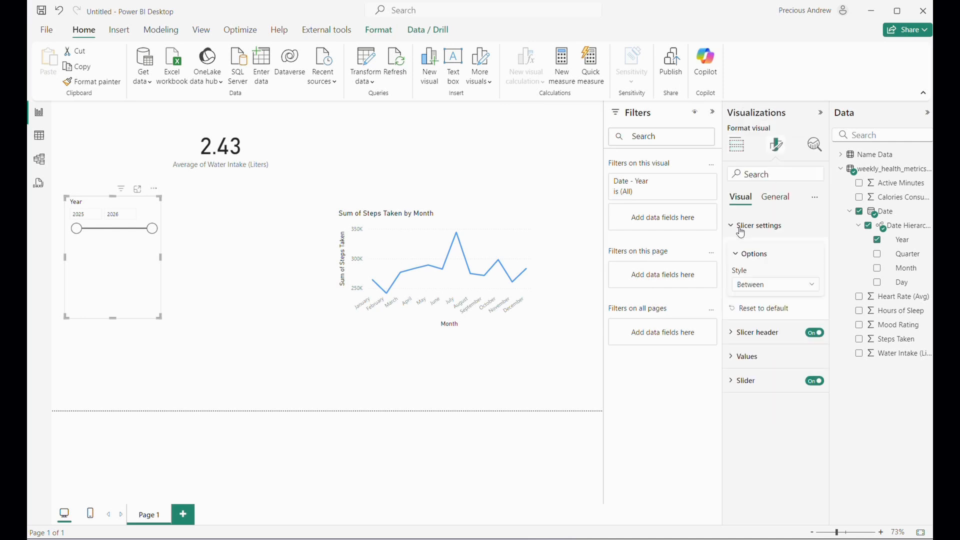
{"action": "left_click", "coordinate": [759, 286]}
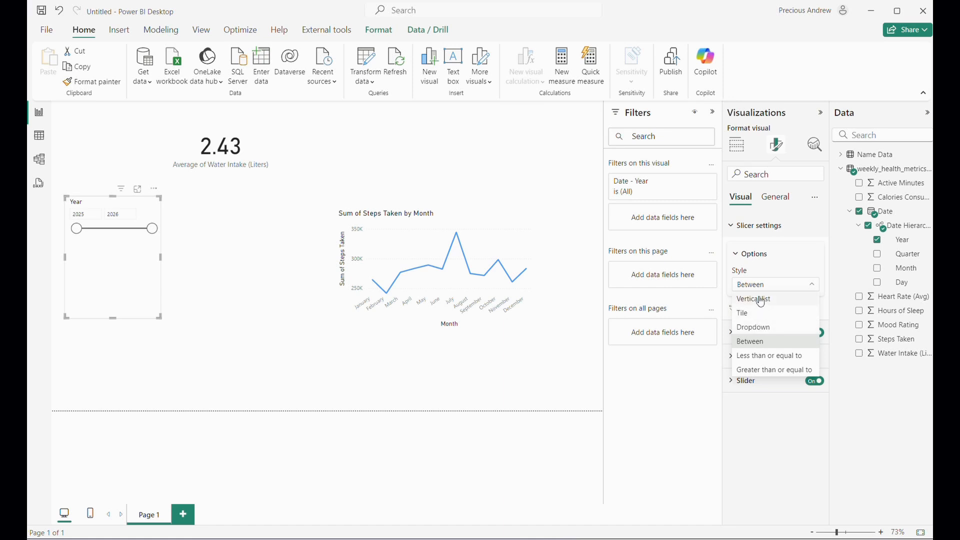
{"action": "left_click", "coordinate": [761, 299]}
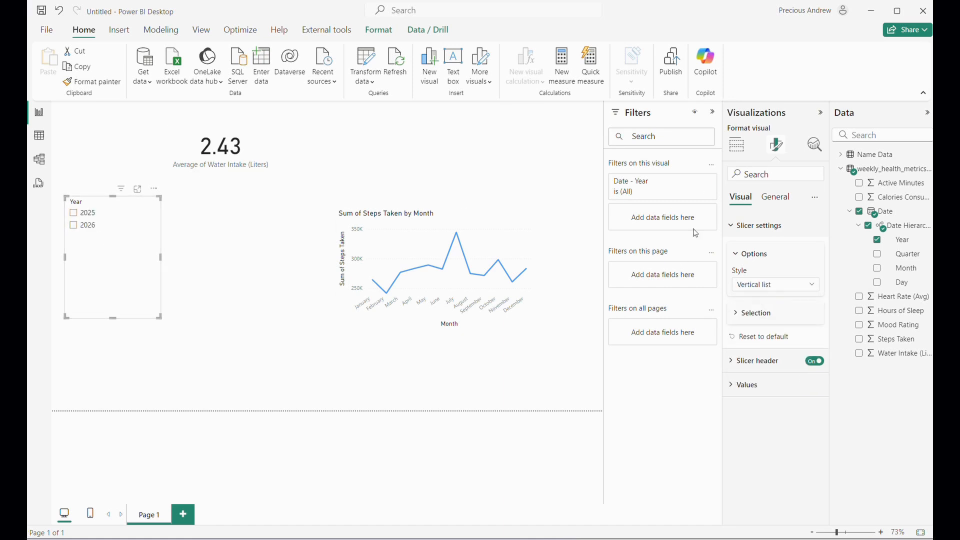
Try the Tile and Dropdown styles on the Year slicer and return it to Vertical list.
{"action": "left_click", "coordinate": [778, 287]}
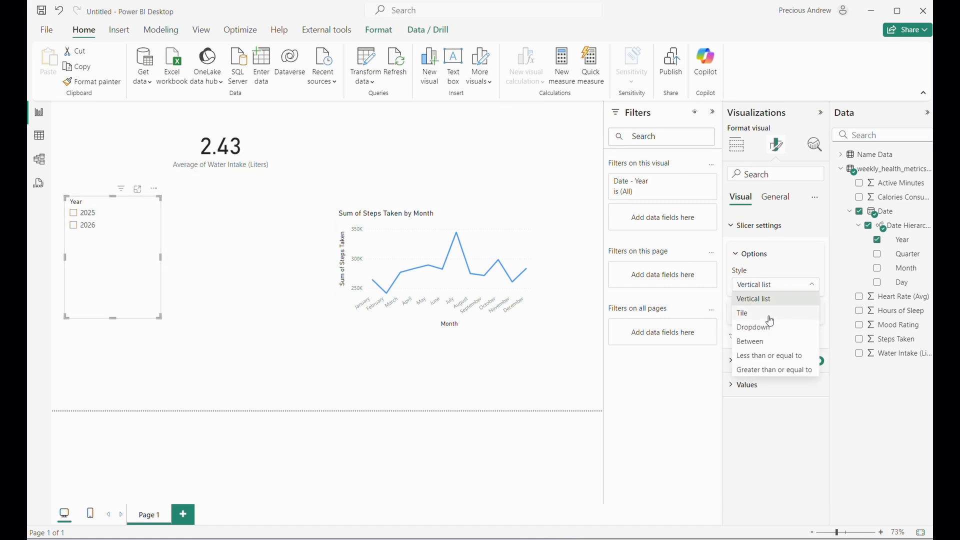
{"action": "left_click", "coordinate": [772, 315]}
{"action": "left_click", "coordinate": [777, 288]}
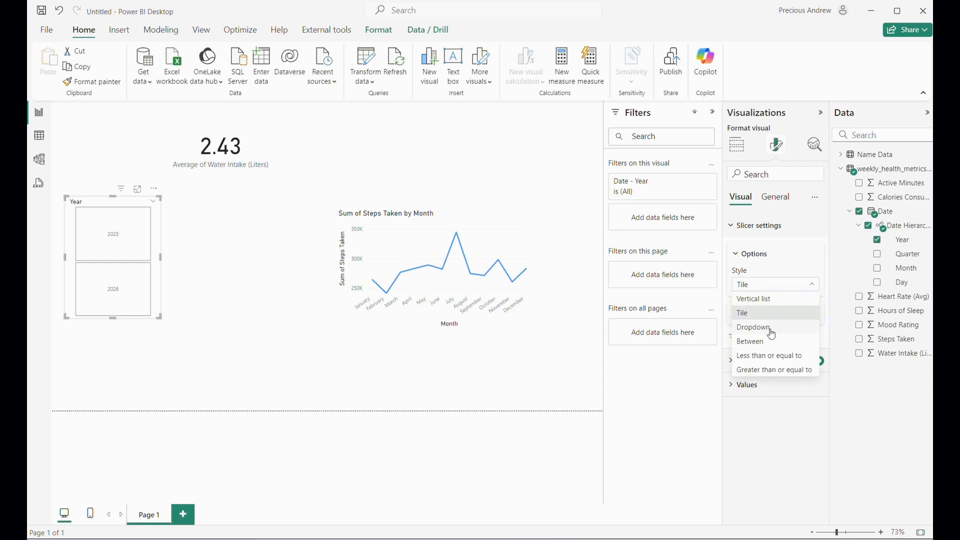
{"action": "left_click", "coordinate": [772, 328]}
{"action": "left_click", "coordinate": [772, 290]}
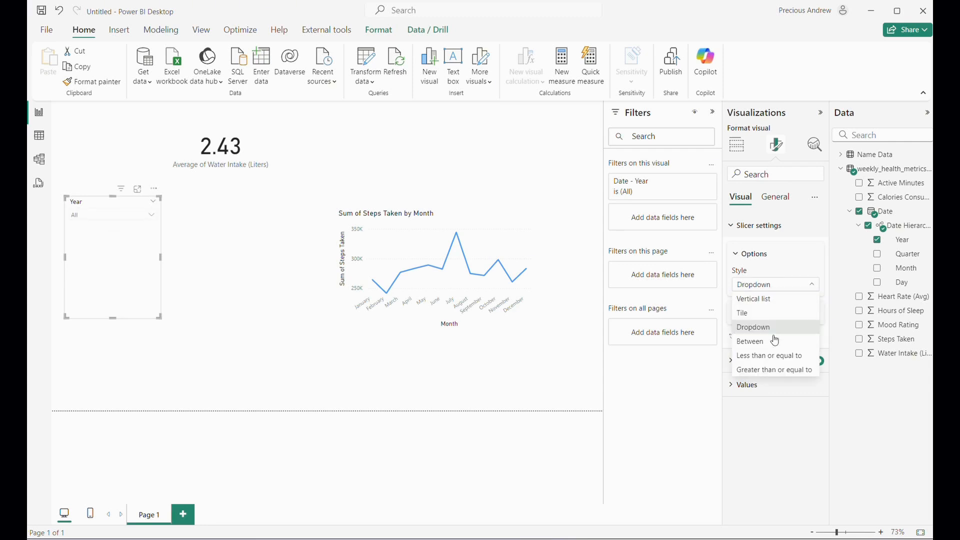
{"action": "left_click", "coordinate": [756, 298]}
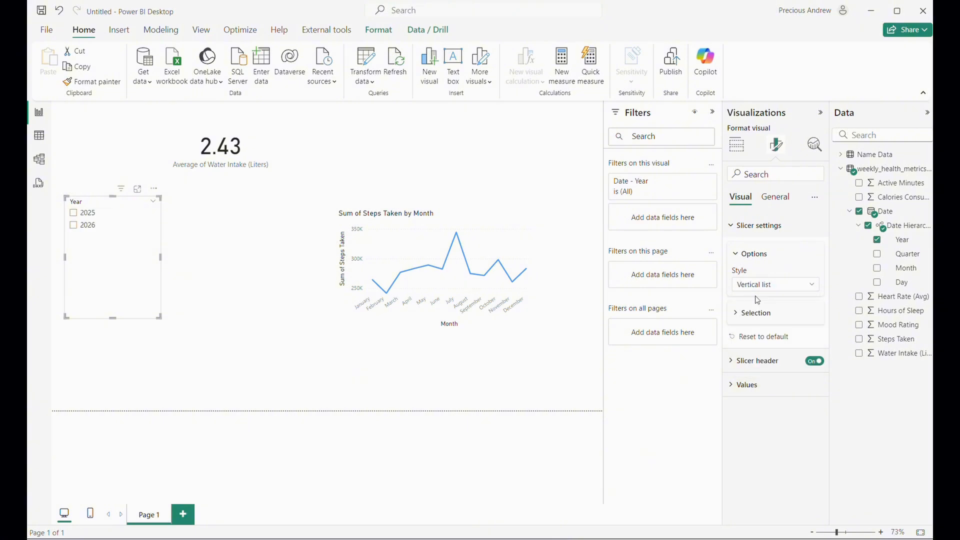
Reduce the height and width of the Year slicer so it fits closely around its two options.
{"action": "left_click_drag", "start_coordinate": [118, 310], "coordinate": [119, 245]}
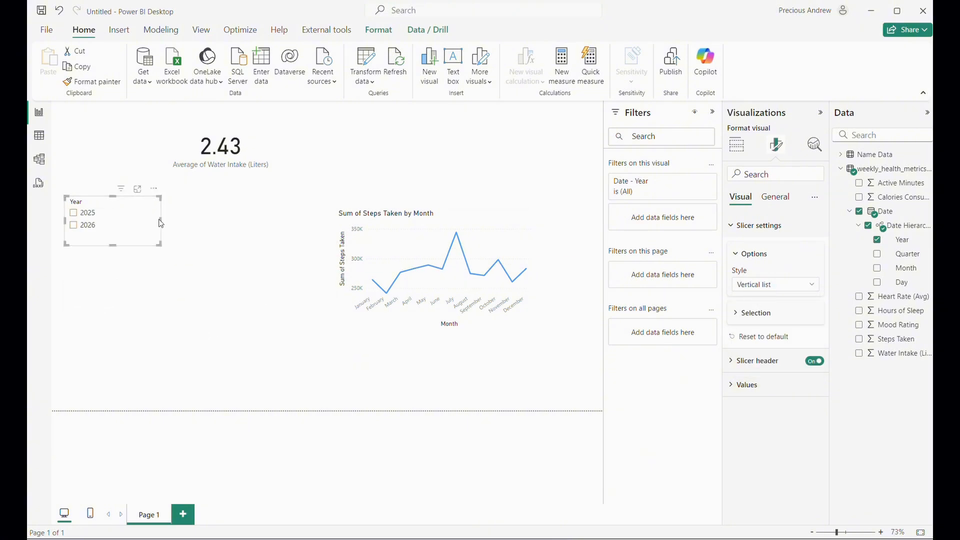
{"action": "left_click", "coordinate": [163, 221]}
{"action": "left_click", "coordinate": [136, 224]}
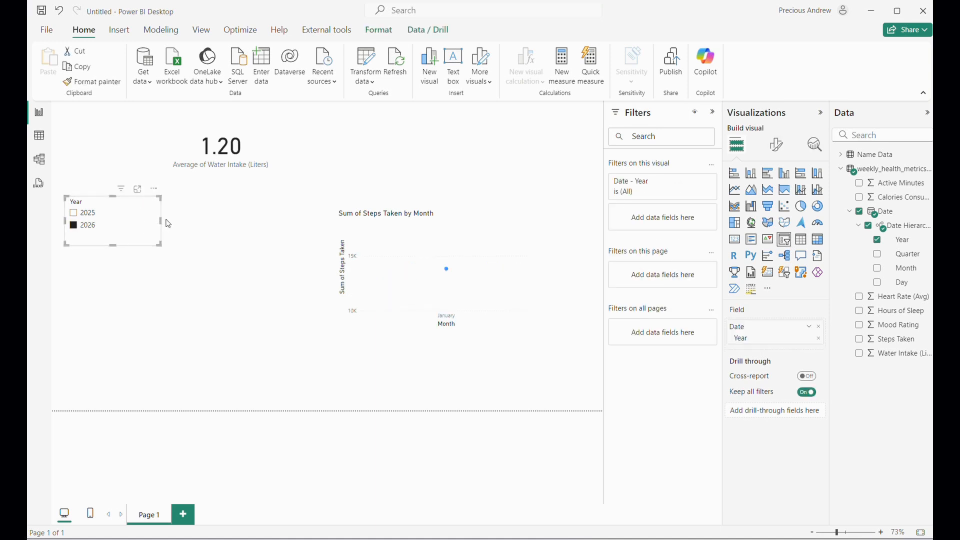
{"action": "left_click_drag", "start_coordinate": [161, 221], "coordinate": [135, 225]}
Switch the Year slicer repeatedly between 2025 and 2026 to compare the card and the line chart.
{"action": "left_click", "coordinate": [74, 226]}
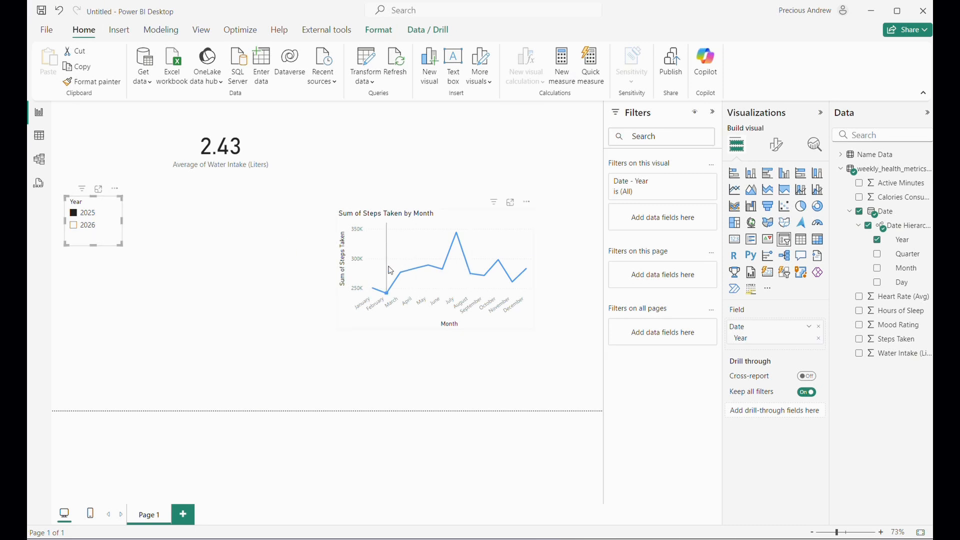
{"action": "left_click", "coordinate": [83, 230]}
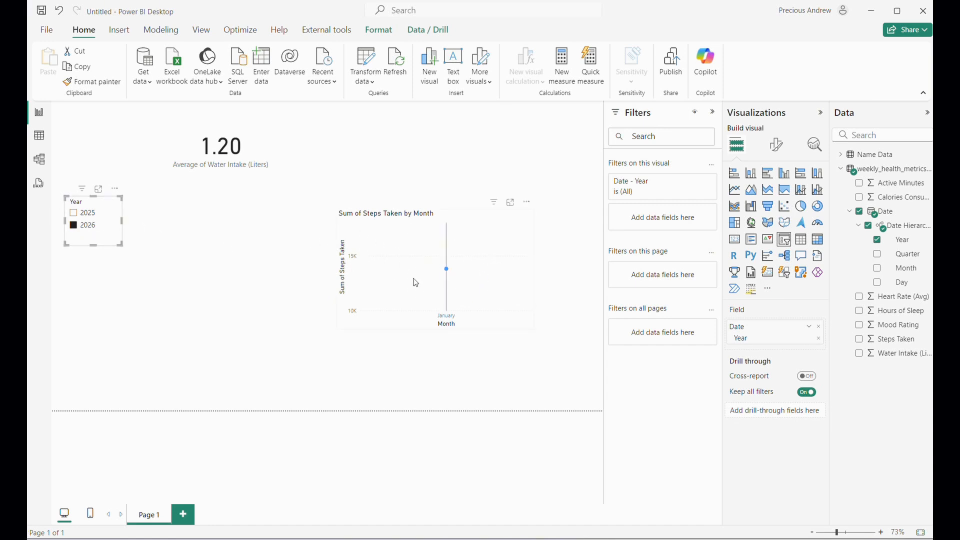
{"action": "left_click", "coordinate": [78, 215]}
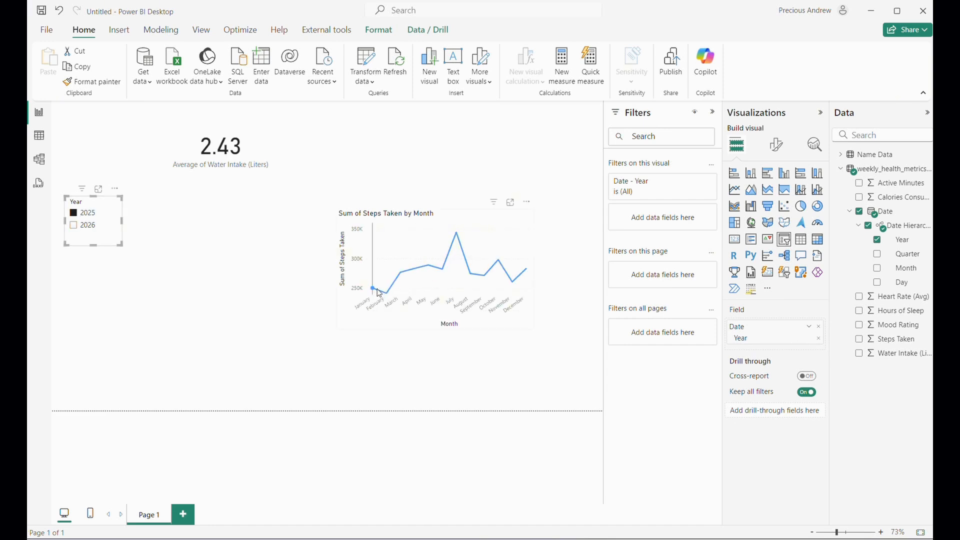
{"action": "left_click", "coordinate": [74, 226]}
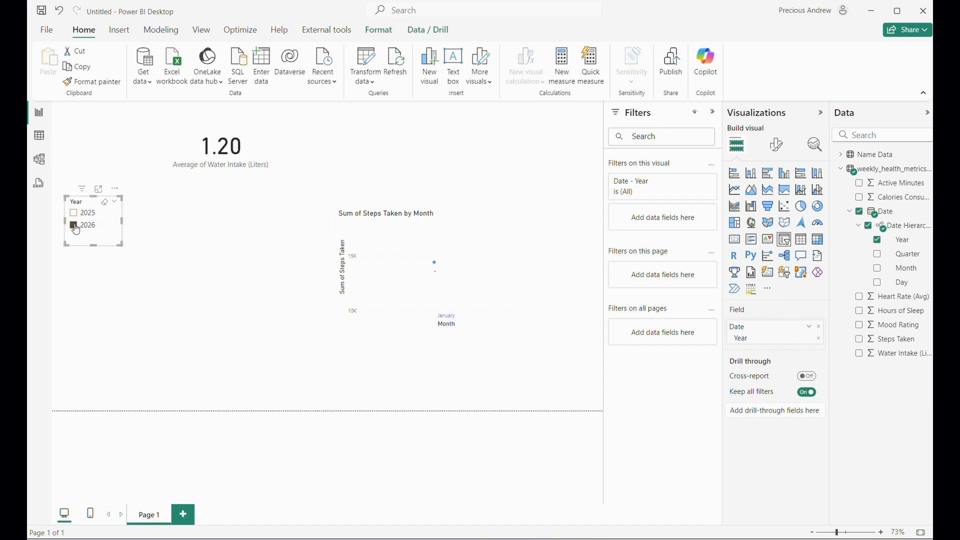
{"action": "left_click", "coordinate": [75, 213]}
{"action": "left_click", "coordinate": [76, 227]}
{"action": "left_click", "coordinate": [74, 215]}
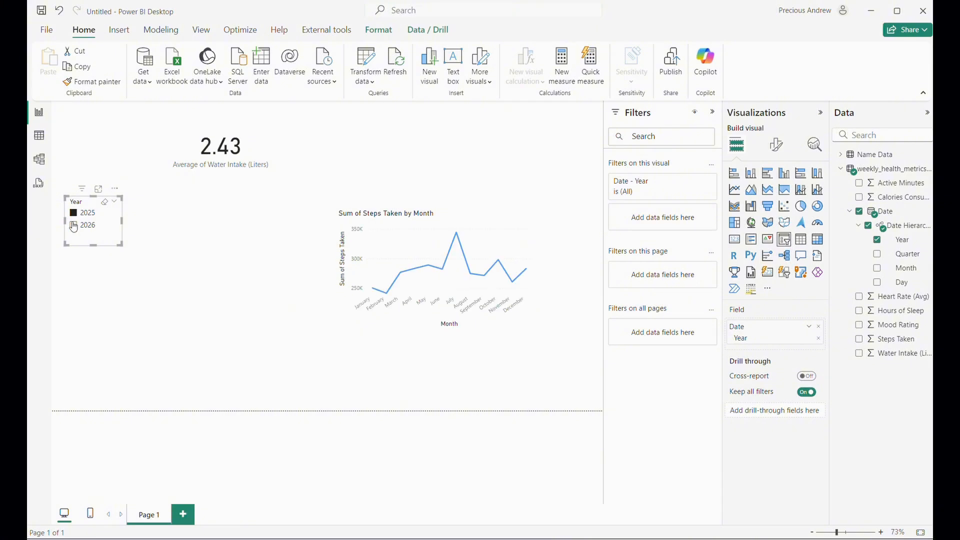
Check 2026 once more with the Year slicer and leave only 2025 selected.
{"action": "left_click", "coordinate": [72, 229]}
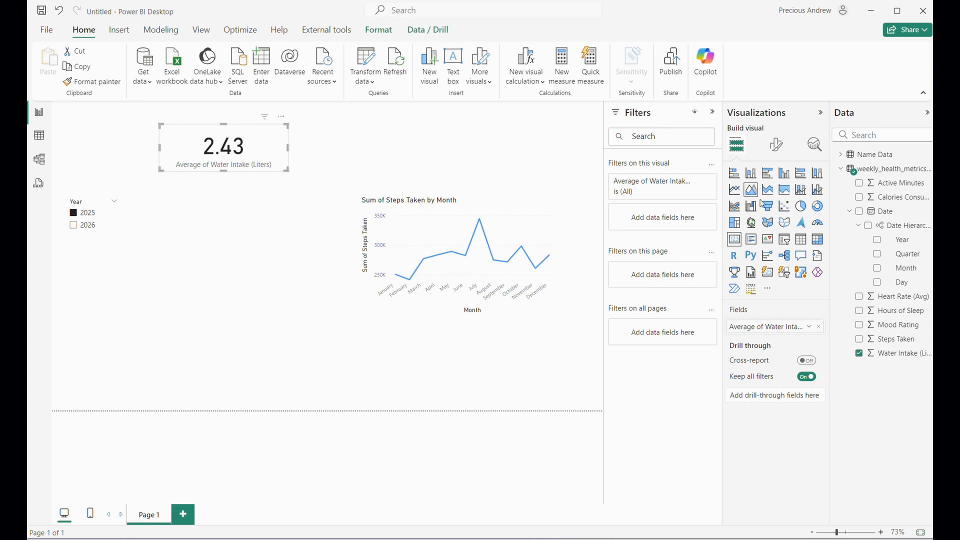
{"action": "left_click", "coordinate": [116, 228]}
{"action": "left_click", "coordinate": [211, 235]}
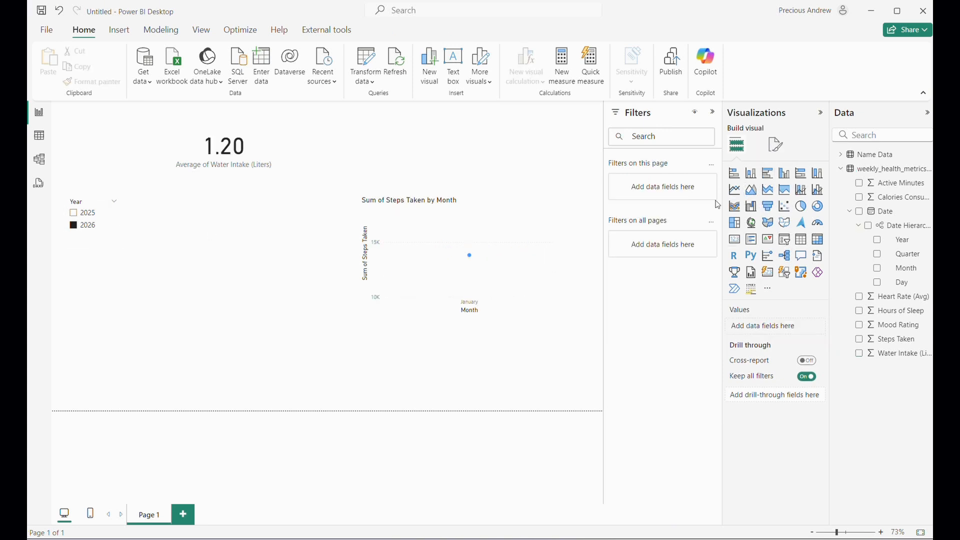
{"action": "left_click", "coordinate": [91, 223]}
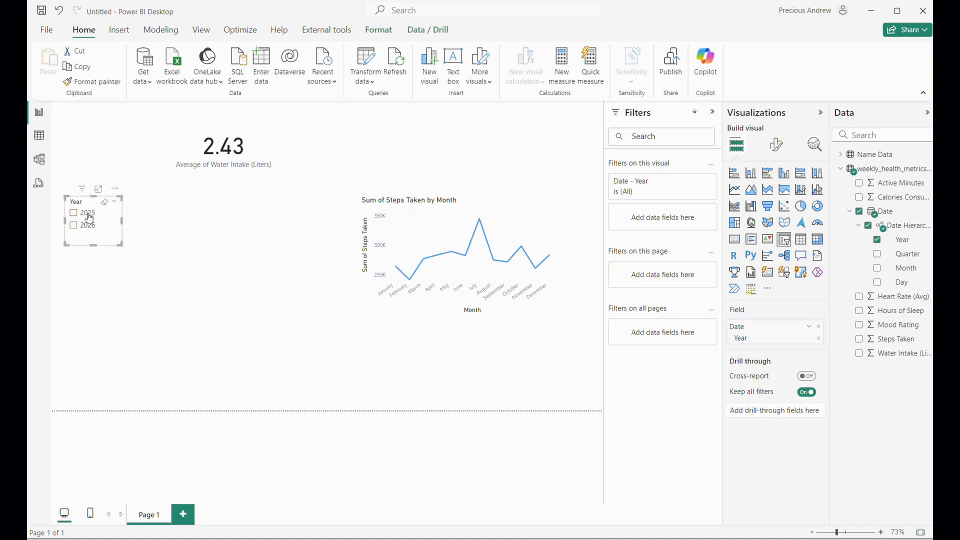
{"action": "left_click", "coordinate": [225, 227]}
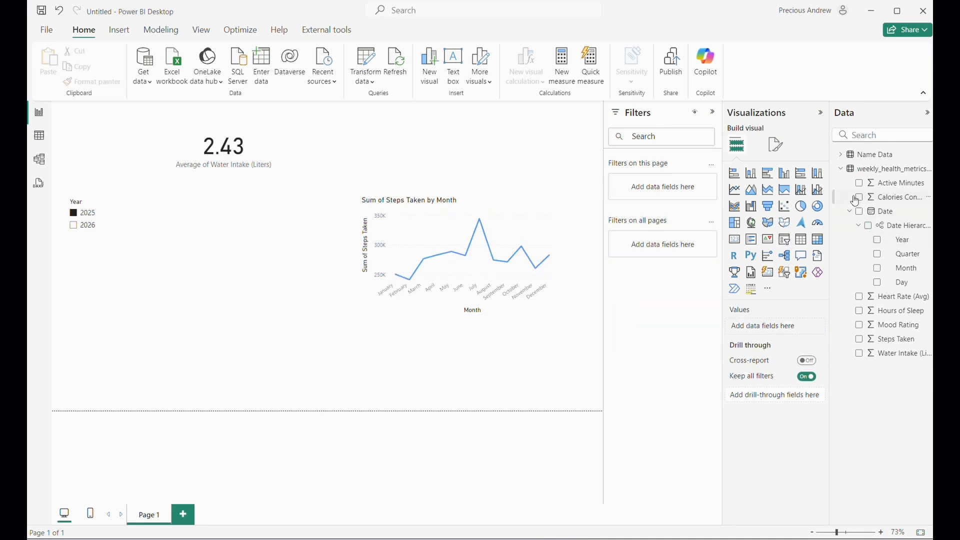
Insert a clustered bar chart, place it between the Year slicer and the line chart, and resize it to fill the gap.
{"action": "left_click", "coordinate": [765, 178]}
{"action": "left_click_drag", "start_coordinate": [99, 125], "coordinate": [208, 198]}
{"action": "left_click_drag", "start_coordinate": [231, 244], "coordinate": [332, 308]}
{"action": "left_click_drag", "start_coordinate": [273, 266], "coordinate": [274, 274]}
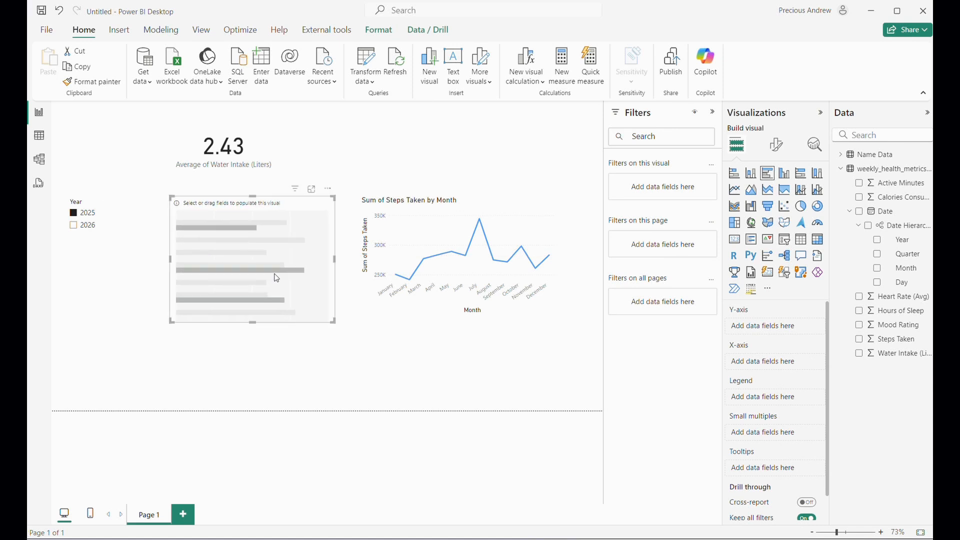
{"action": "left_click_drag", "start_coordinate": [252, 321], "coordinate": [259, 315]}
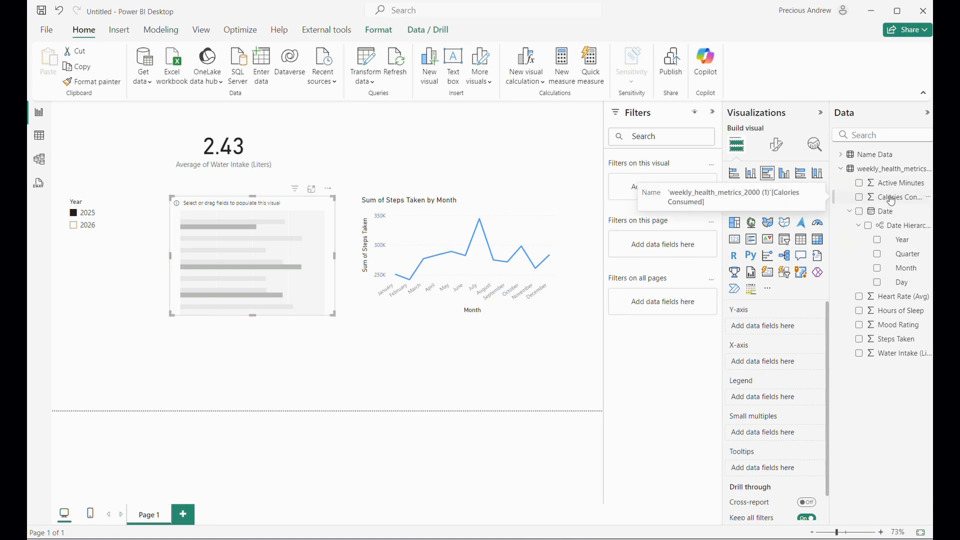
Put Calories Consumed on the bar chart's X-axis and Quarter from the Date hierarchy on its Y-axis.
{"action": "left_click_drag", "start_coordinate": [893, 199], "coordinate": [784, 365]}
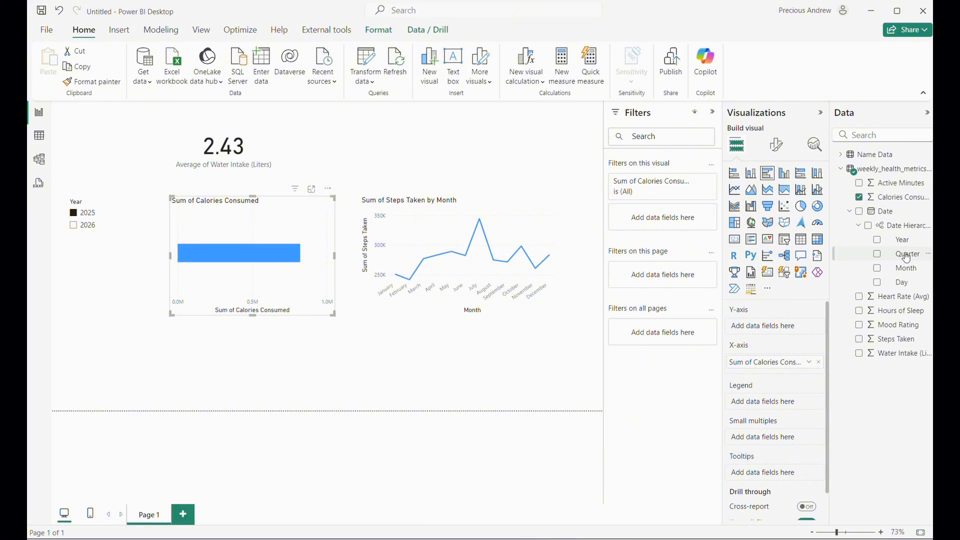
{"action": "left_click_drag", "start_coordinate": [906, 258], "coordinate": [765, 325]}
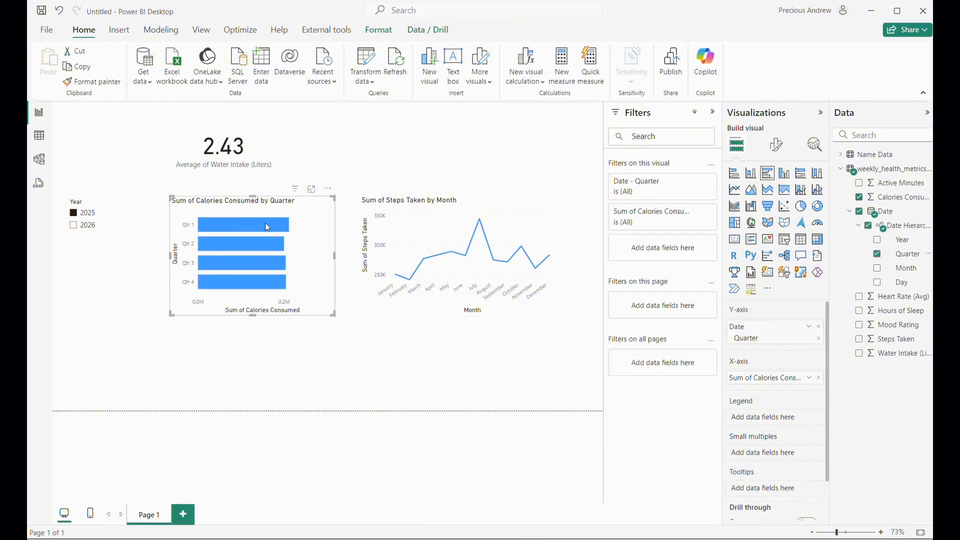
{"action": "mouse_move", "coordinate": [271, 227]}
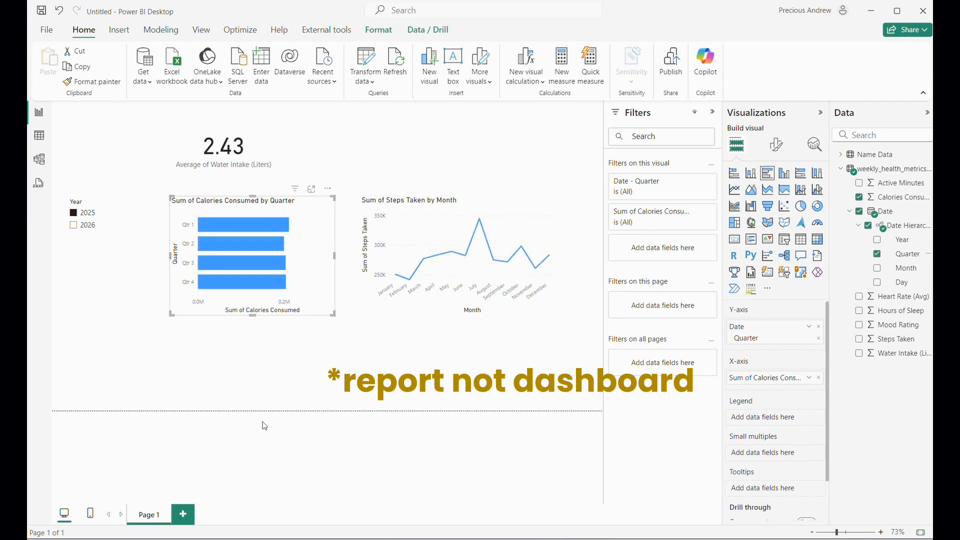
{"action": "left_click", "coordinate": [454, 371]}
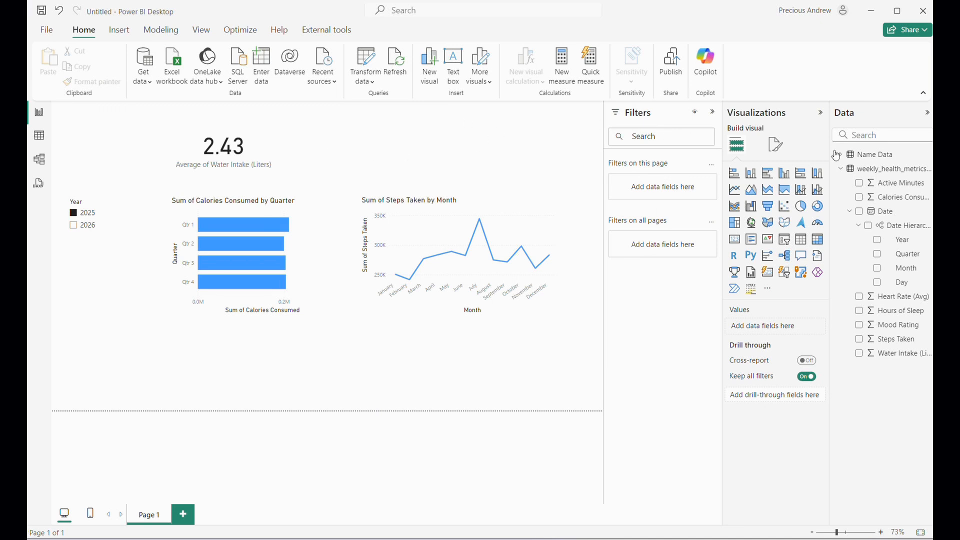
Set the page's canvas background to the theme's light blue and lower its transparency to about 81%.
{"action": "left_click", "coordinate": [776, 148]}
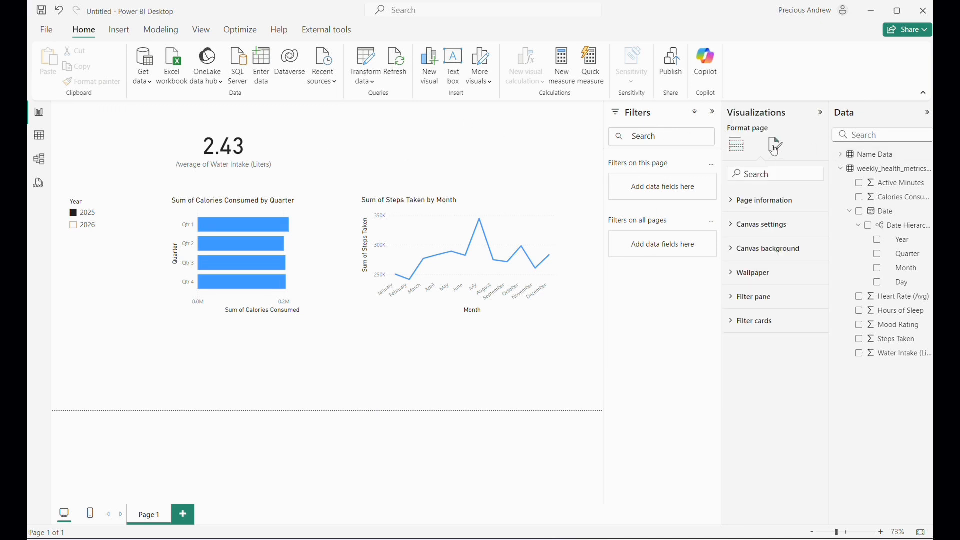
{"action": "left_click", "coordinate": [471, 133]}
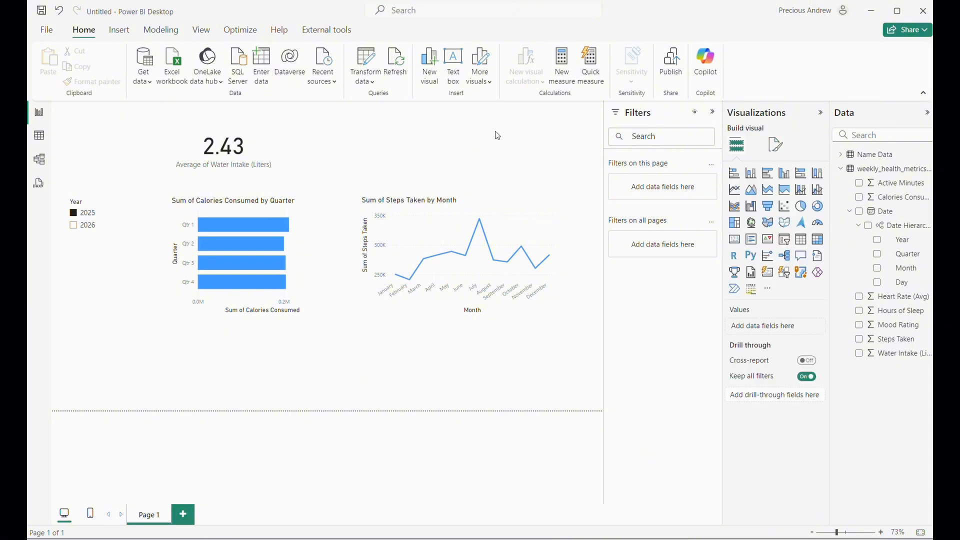
{"action": "left_click", "coordinate": [775, 145]}
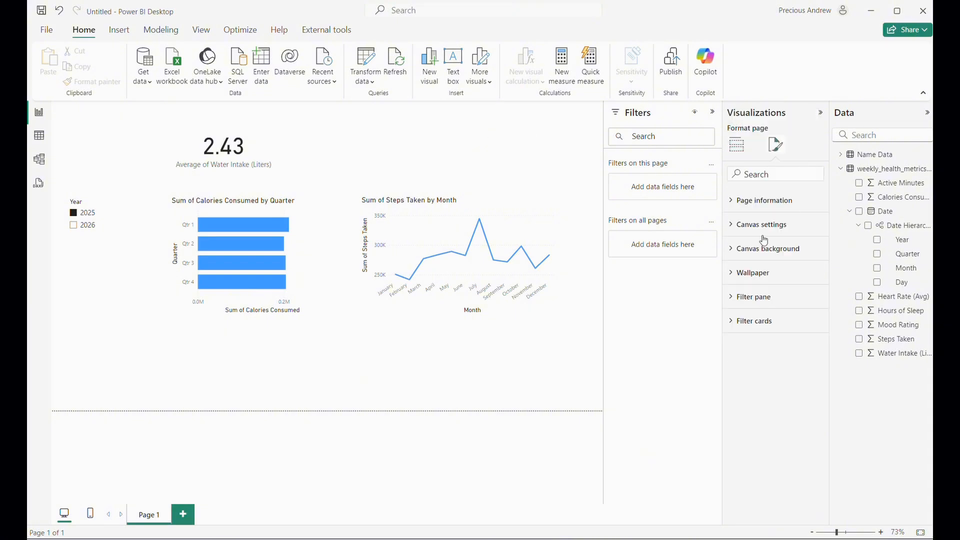
{"action": "left_click", "coordinate": [761, 250]}
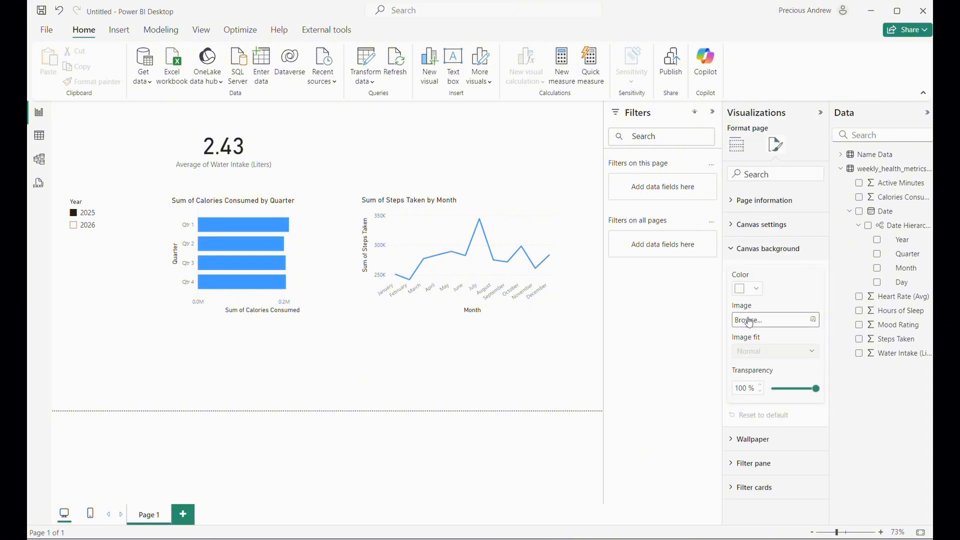
{"action": "left_click", "coordinate": [751, 291]}
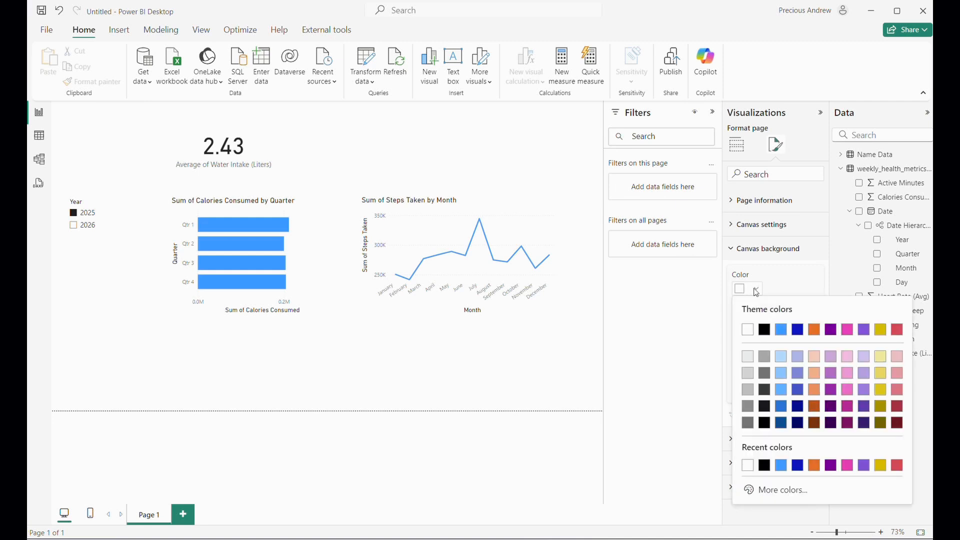
{"action": "left_click", "coordinate": [781, 466]}
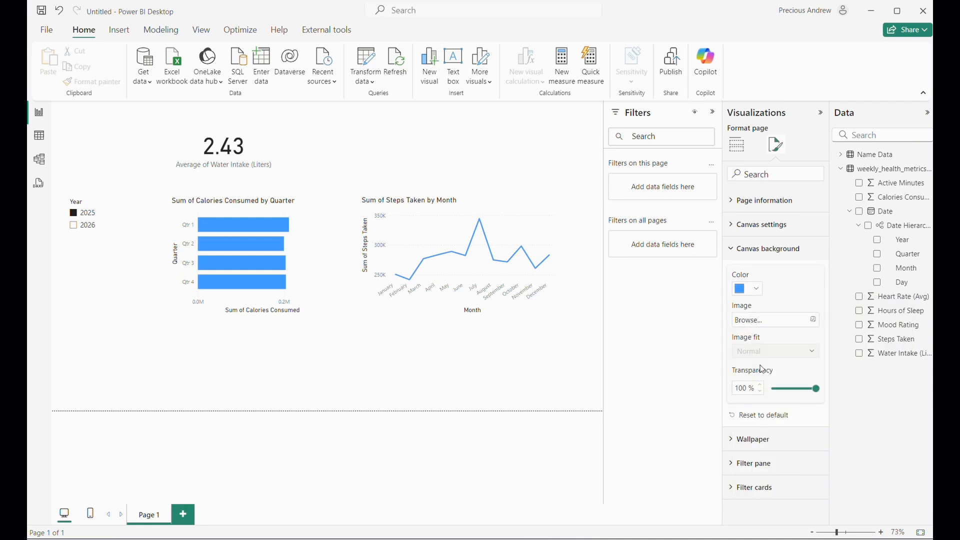
{"action": "mouse_move", "coordinate": [817, 388]}
{"action": "left_mouse_down"}
{"action": "mouse_move", "coordinate": [780, 390]}
{"action": "mouse_move", "coordinate": [806, 392]}
{"action": "left_mouse_up"}
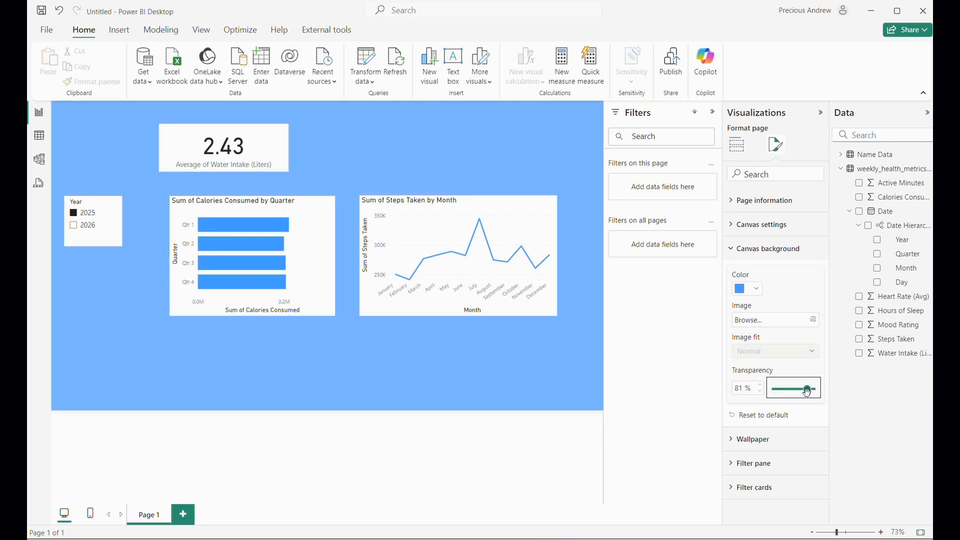
Move the water intake card to the page's upper middle above the charts, and test the Year slicer with 2026 before reselecting 2025.
{"action": "left_click", "coordinate": [512, 208]}
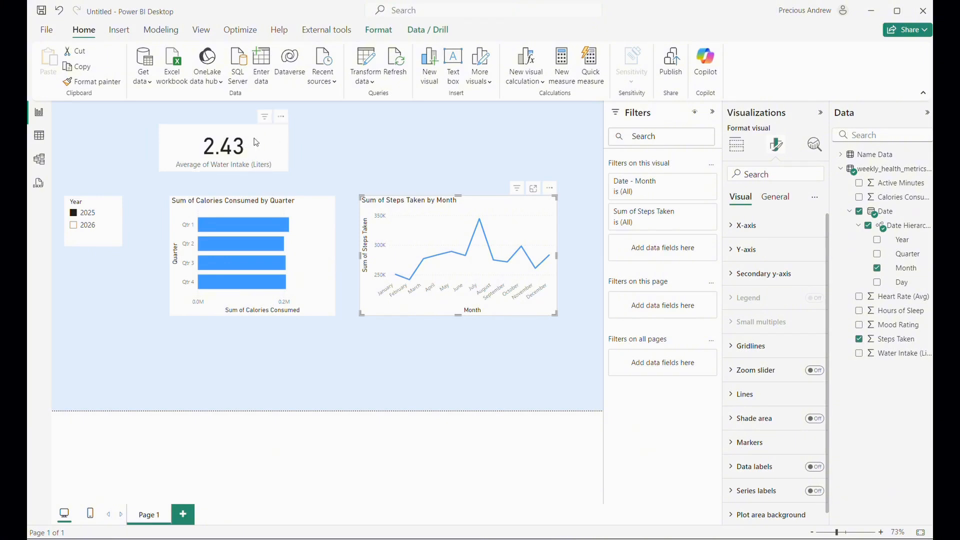
{"action": "left_click_drag", "start_coordinate": [263, 143], "coordinate": [390, 139]}
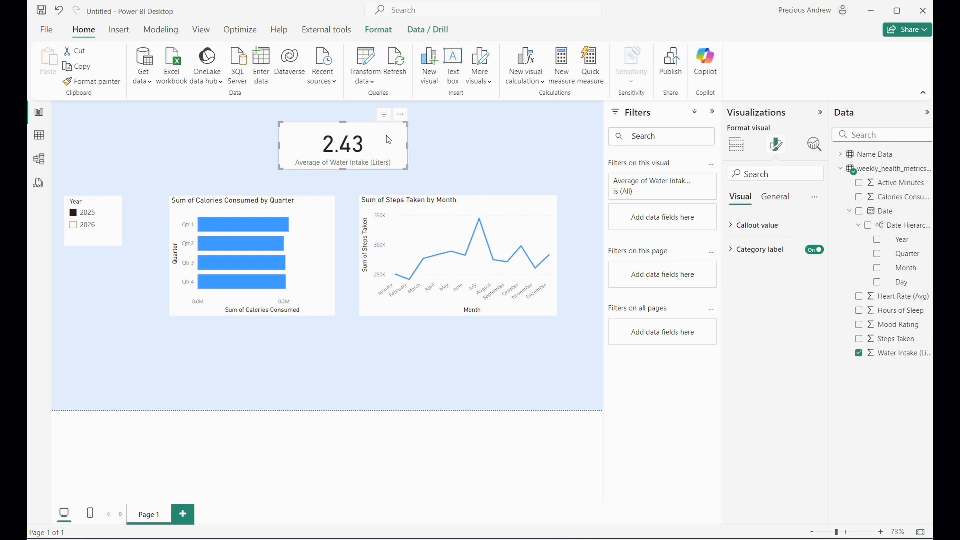
{"action": "left_click", "coordinate": [79, 226]}
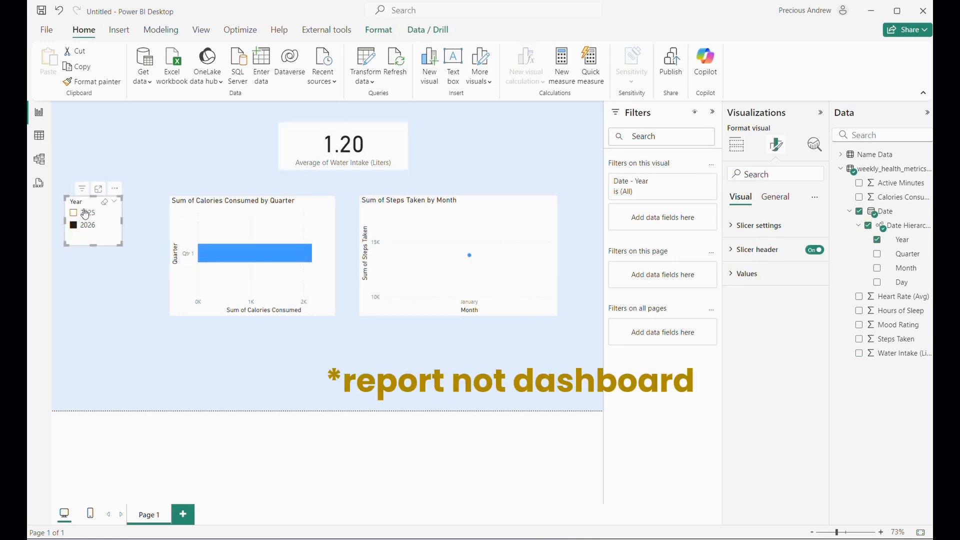
{"action": "left_click", "coordinate": [85, 214]}
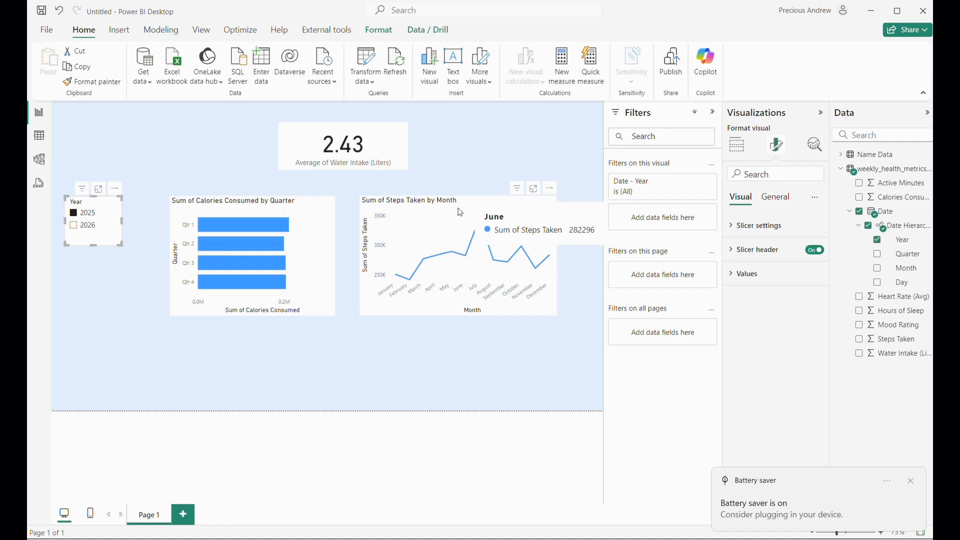